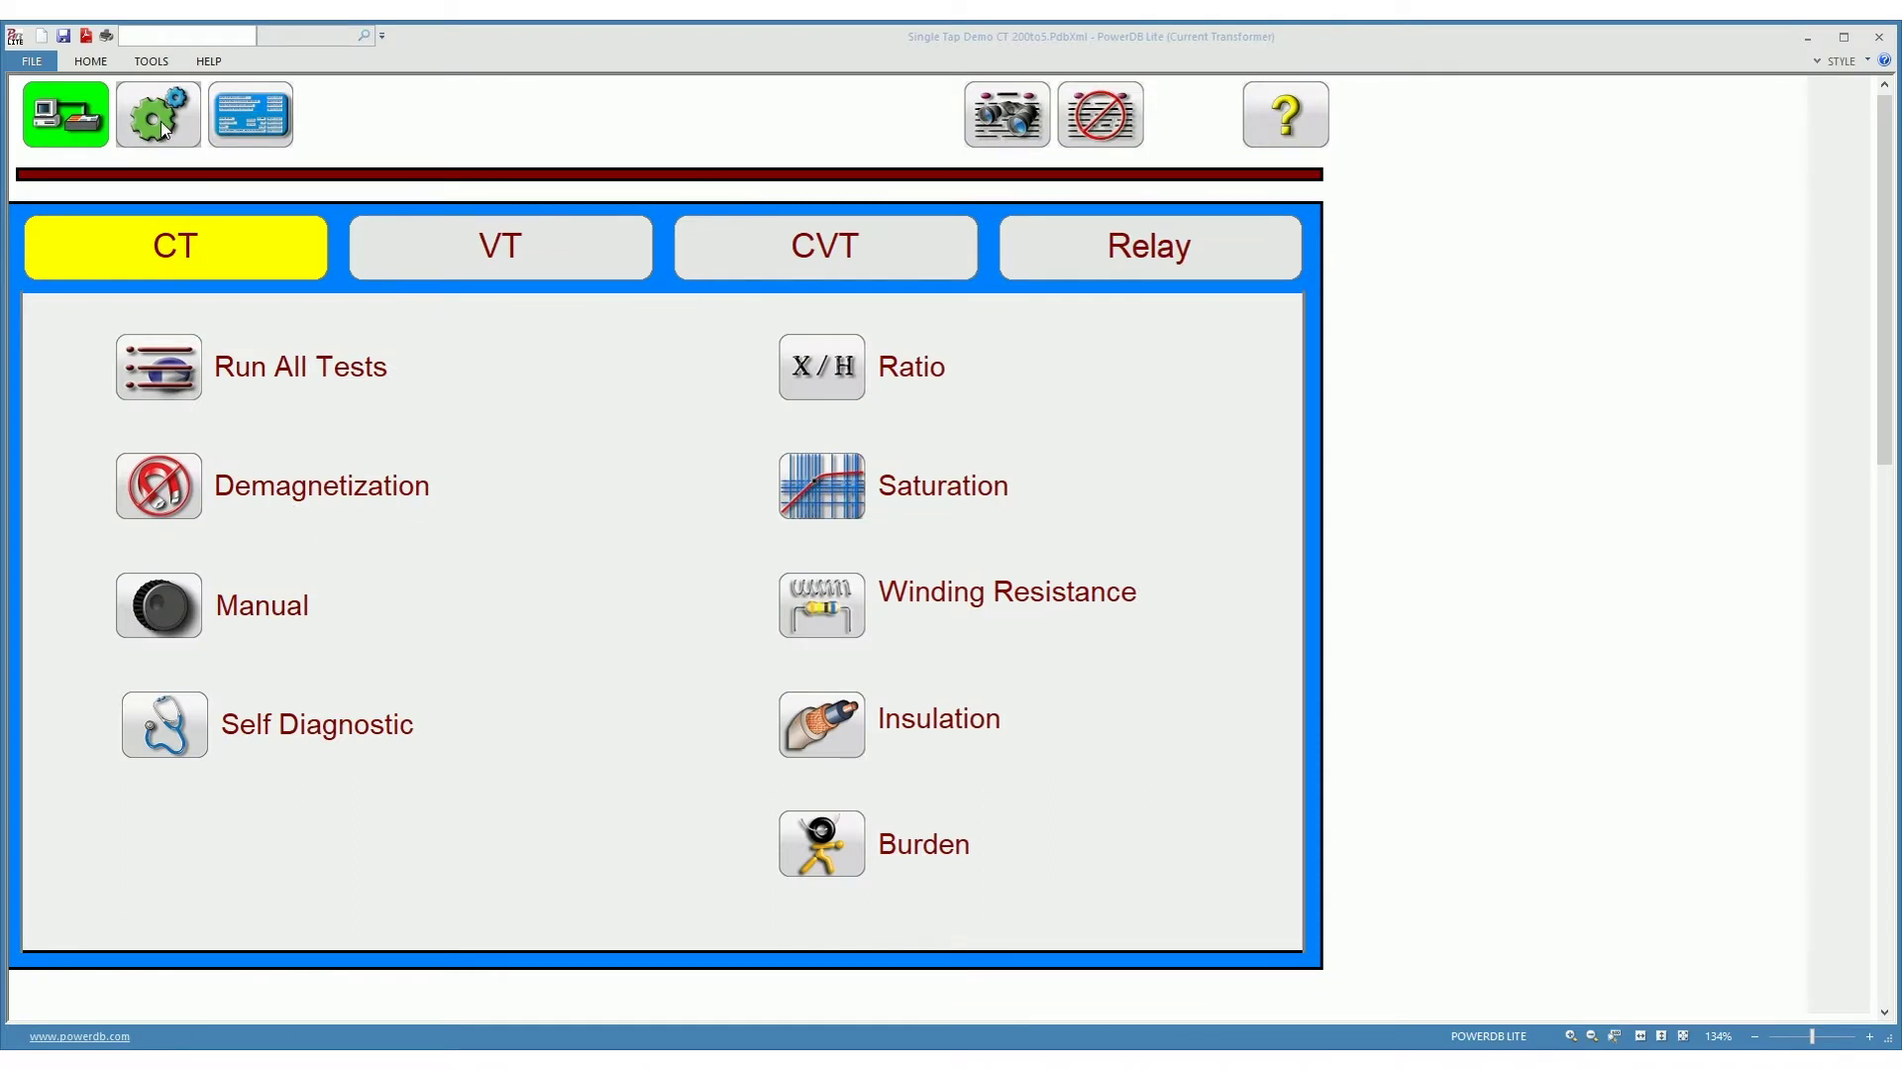
Open the CT settings panel showing the ANSI 45 saturation standard and 2,000 V max AC test voltage
click(158, 116)
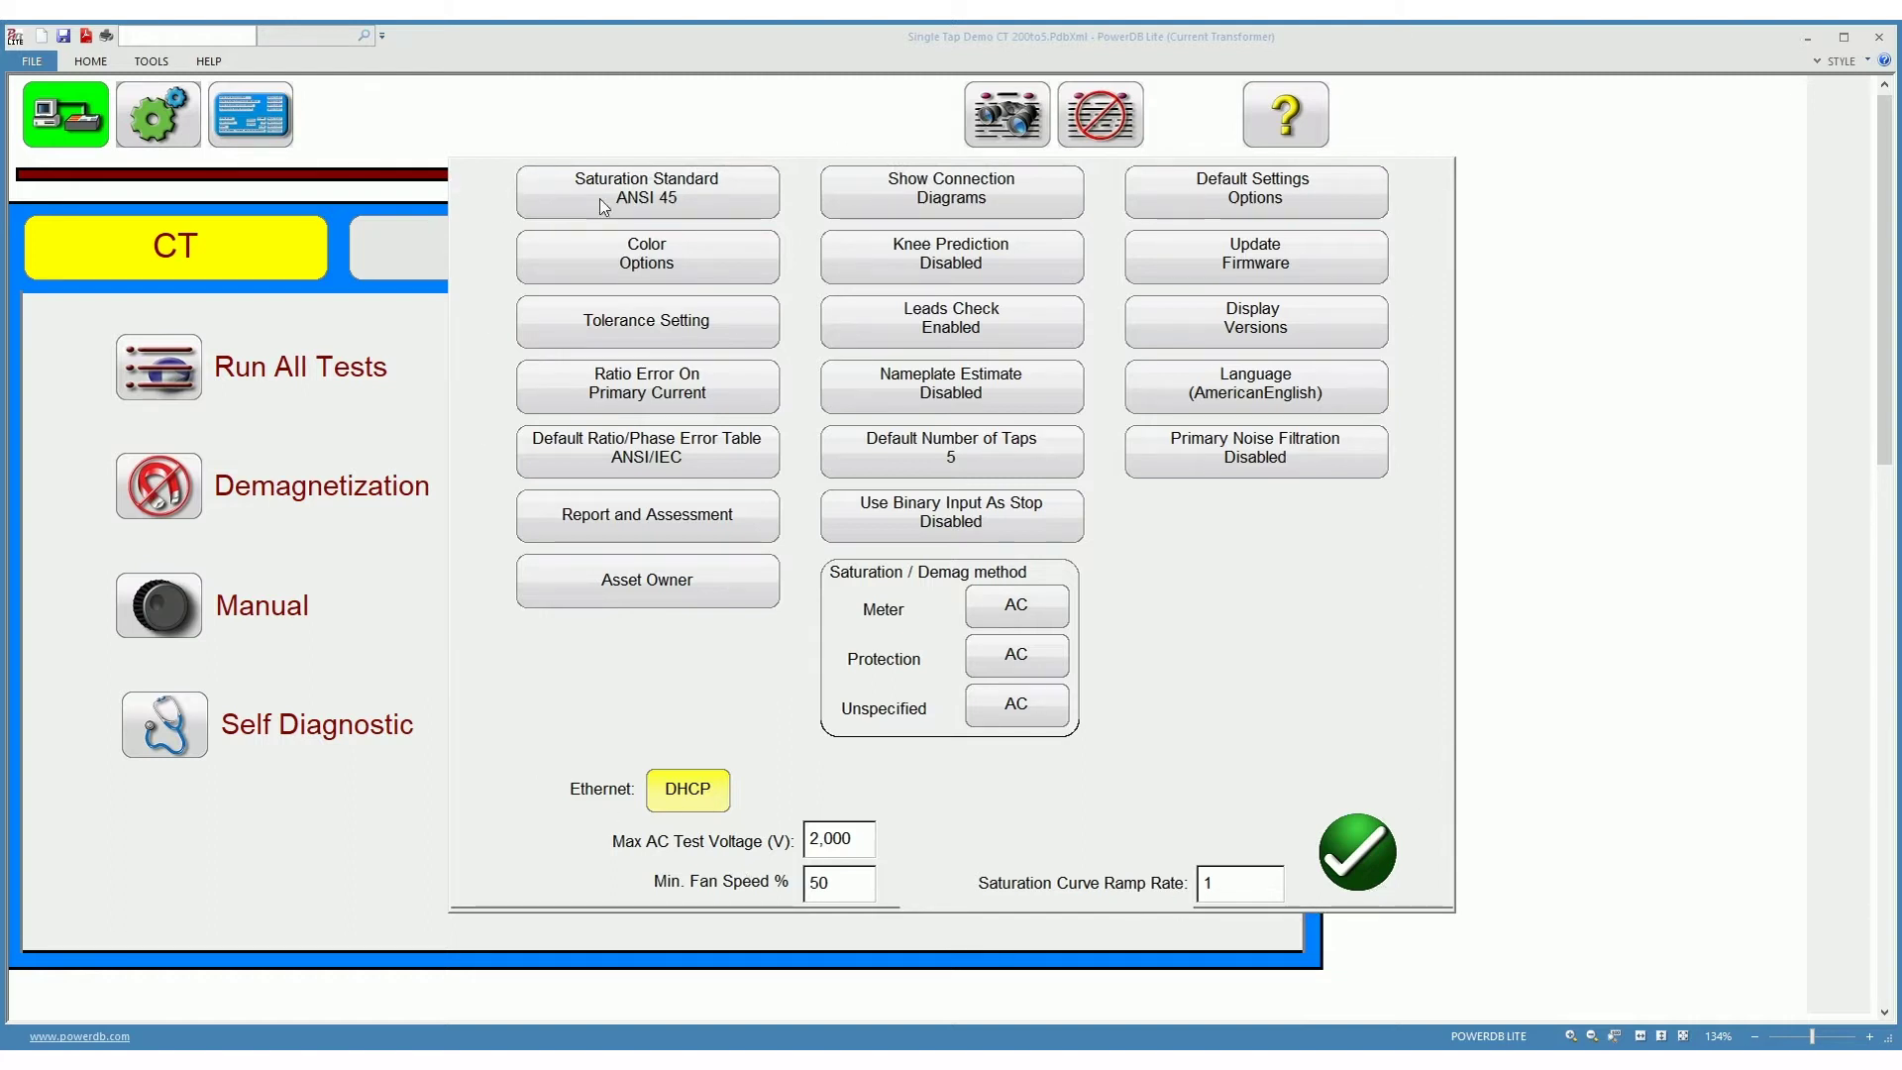
click(652, 195)
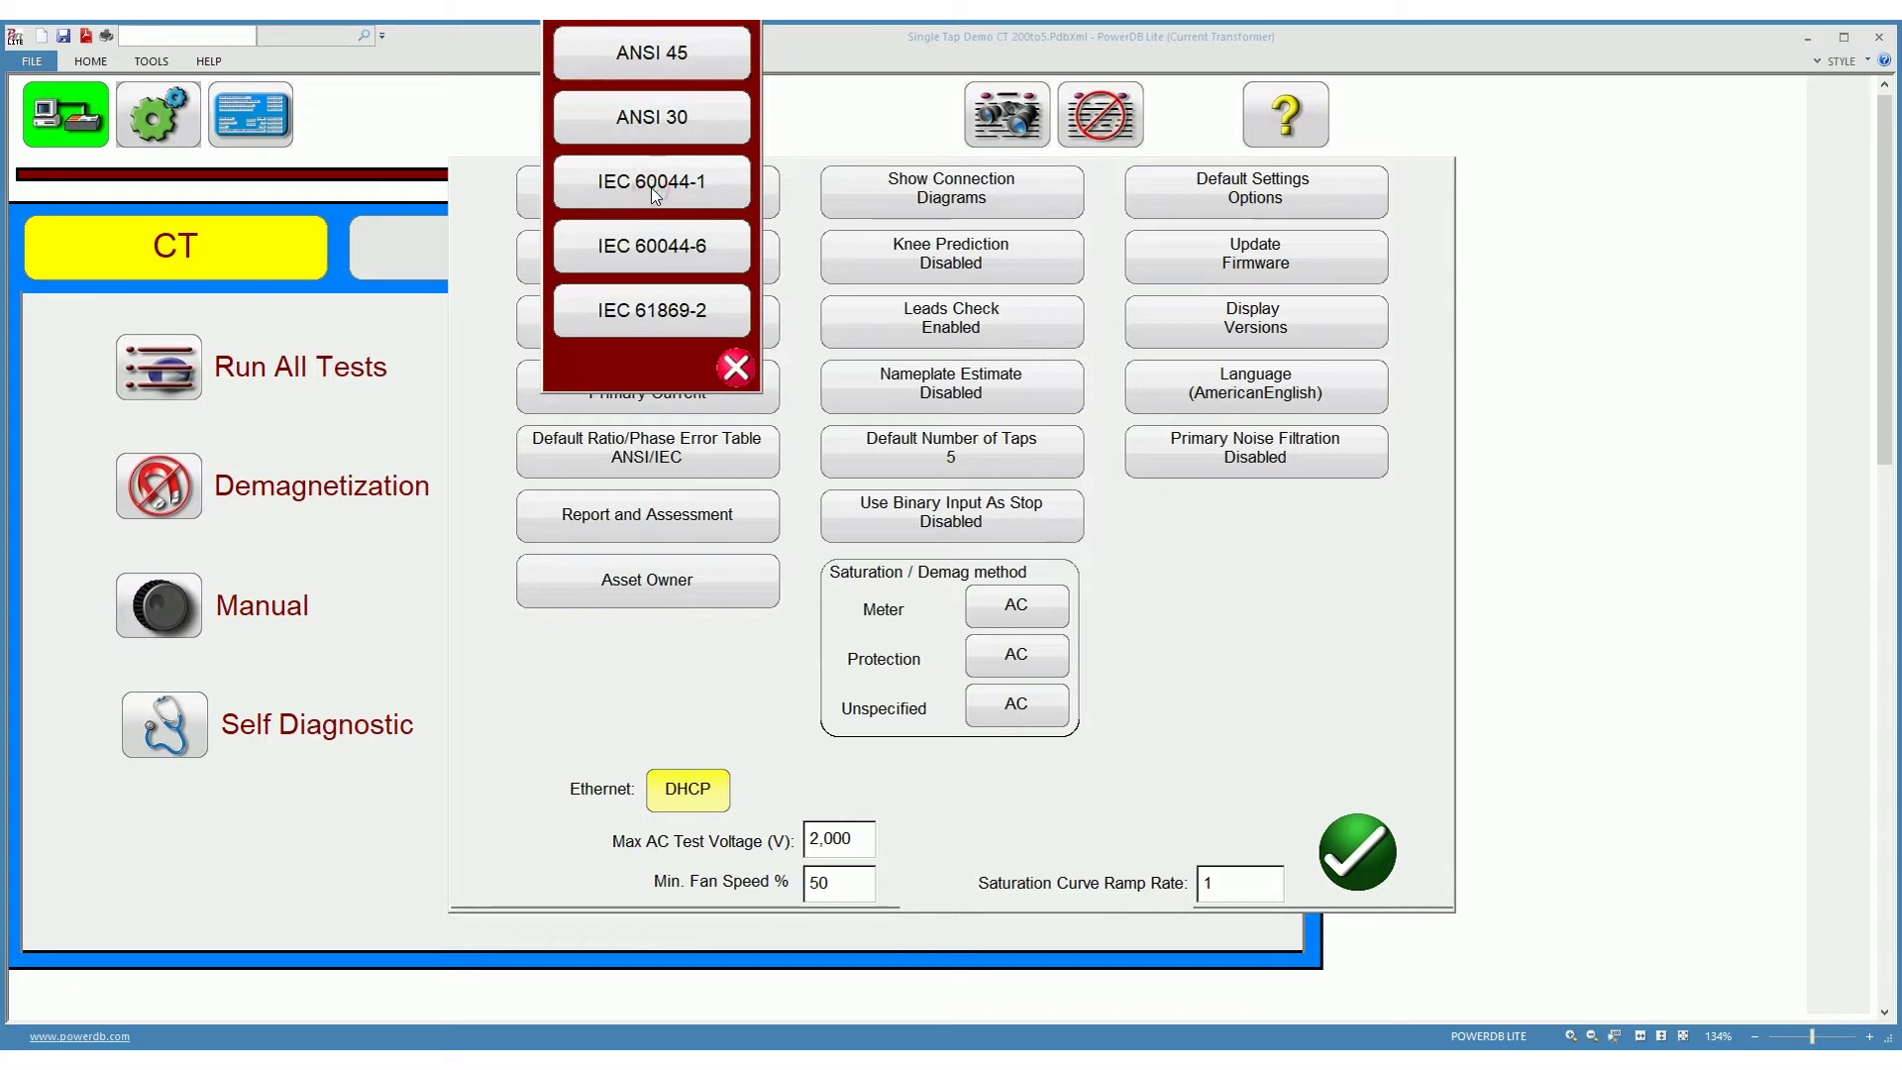
click(743, 373)
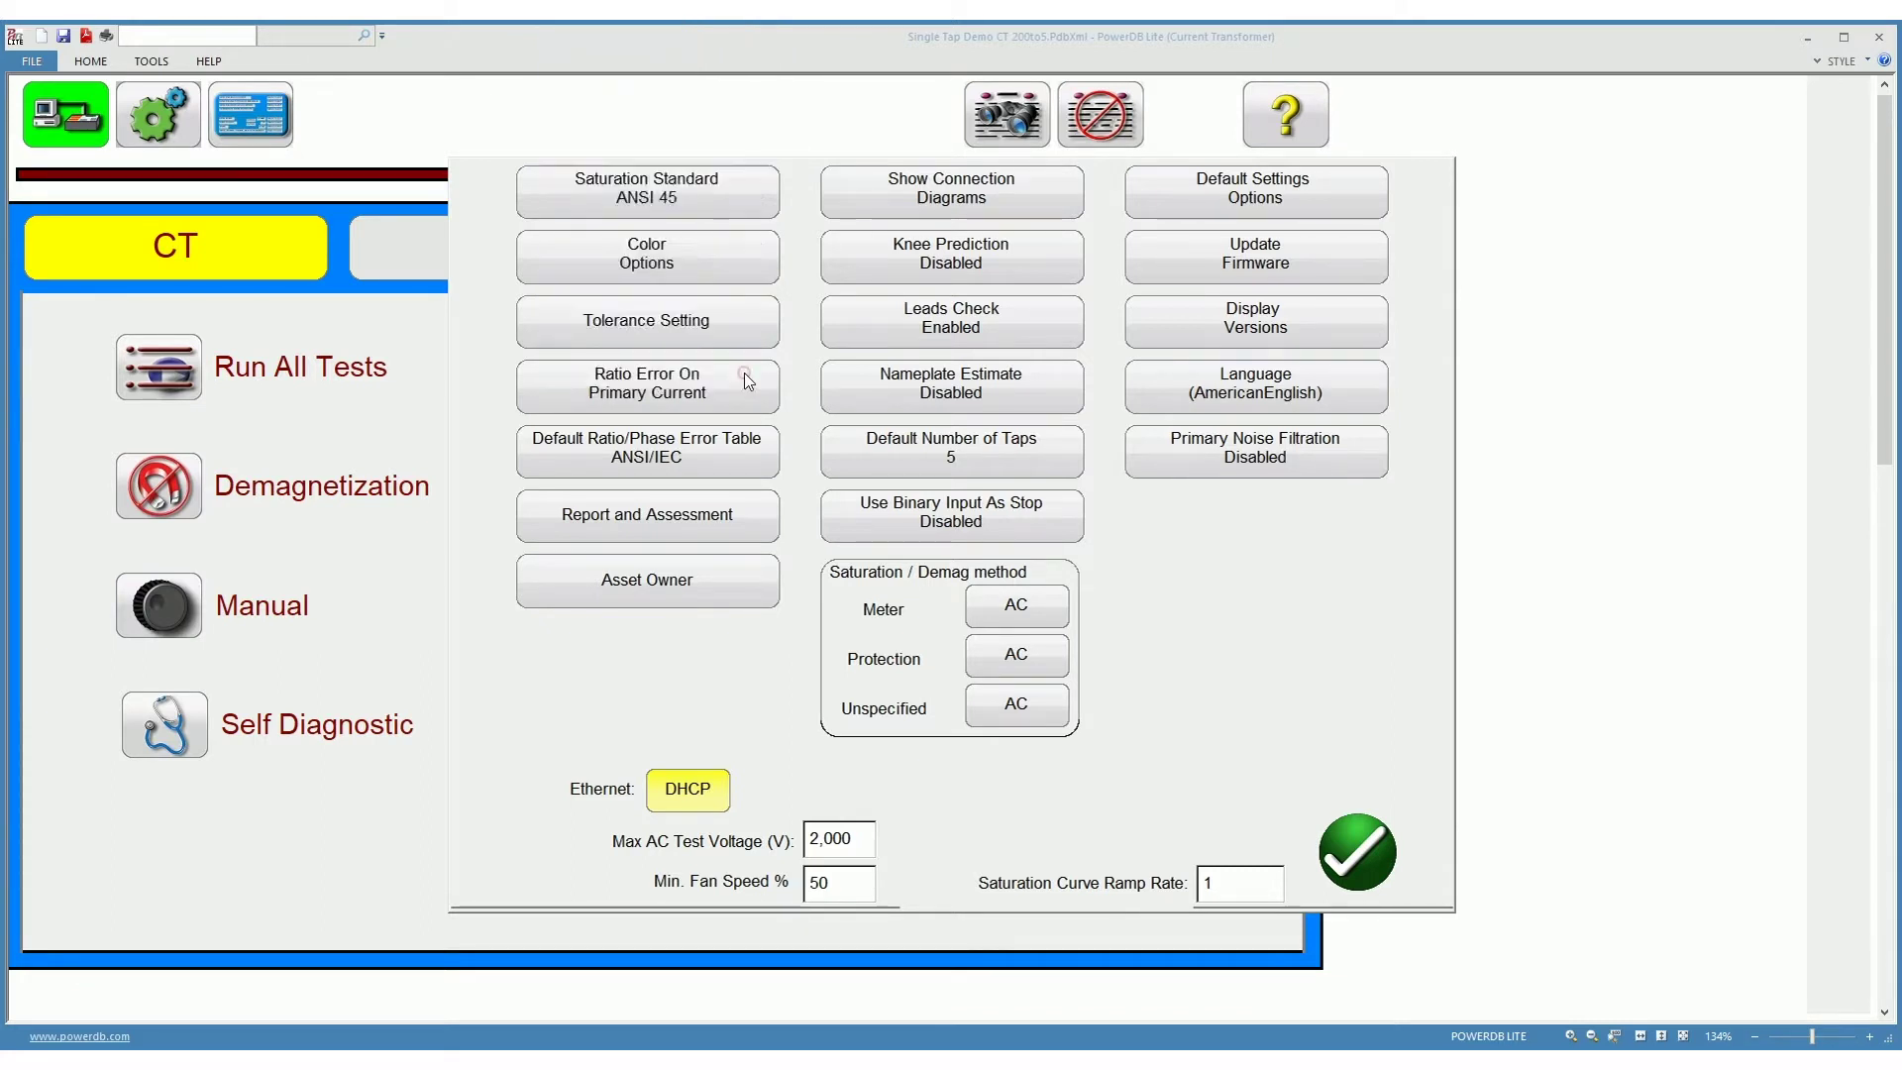
click(703, 271)
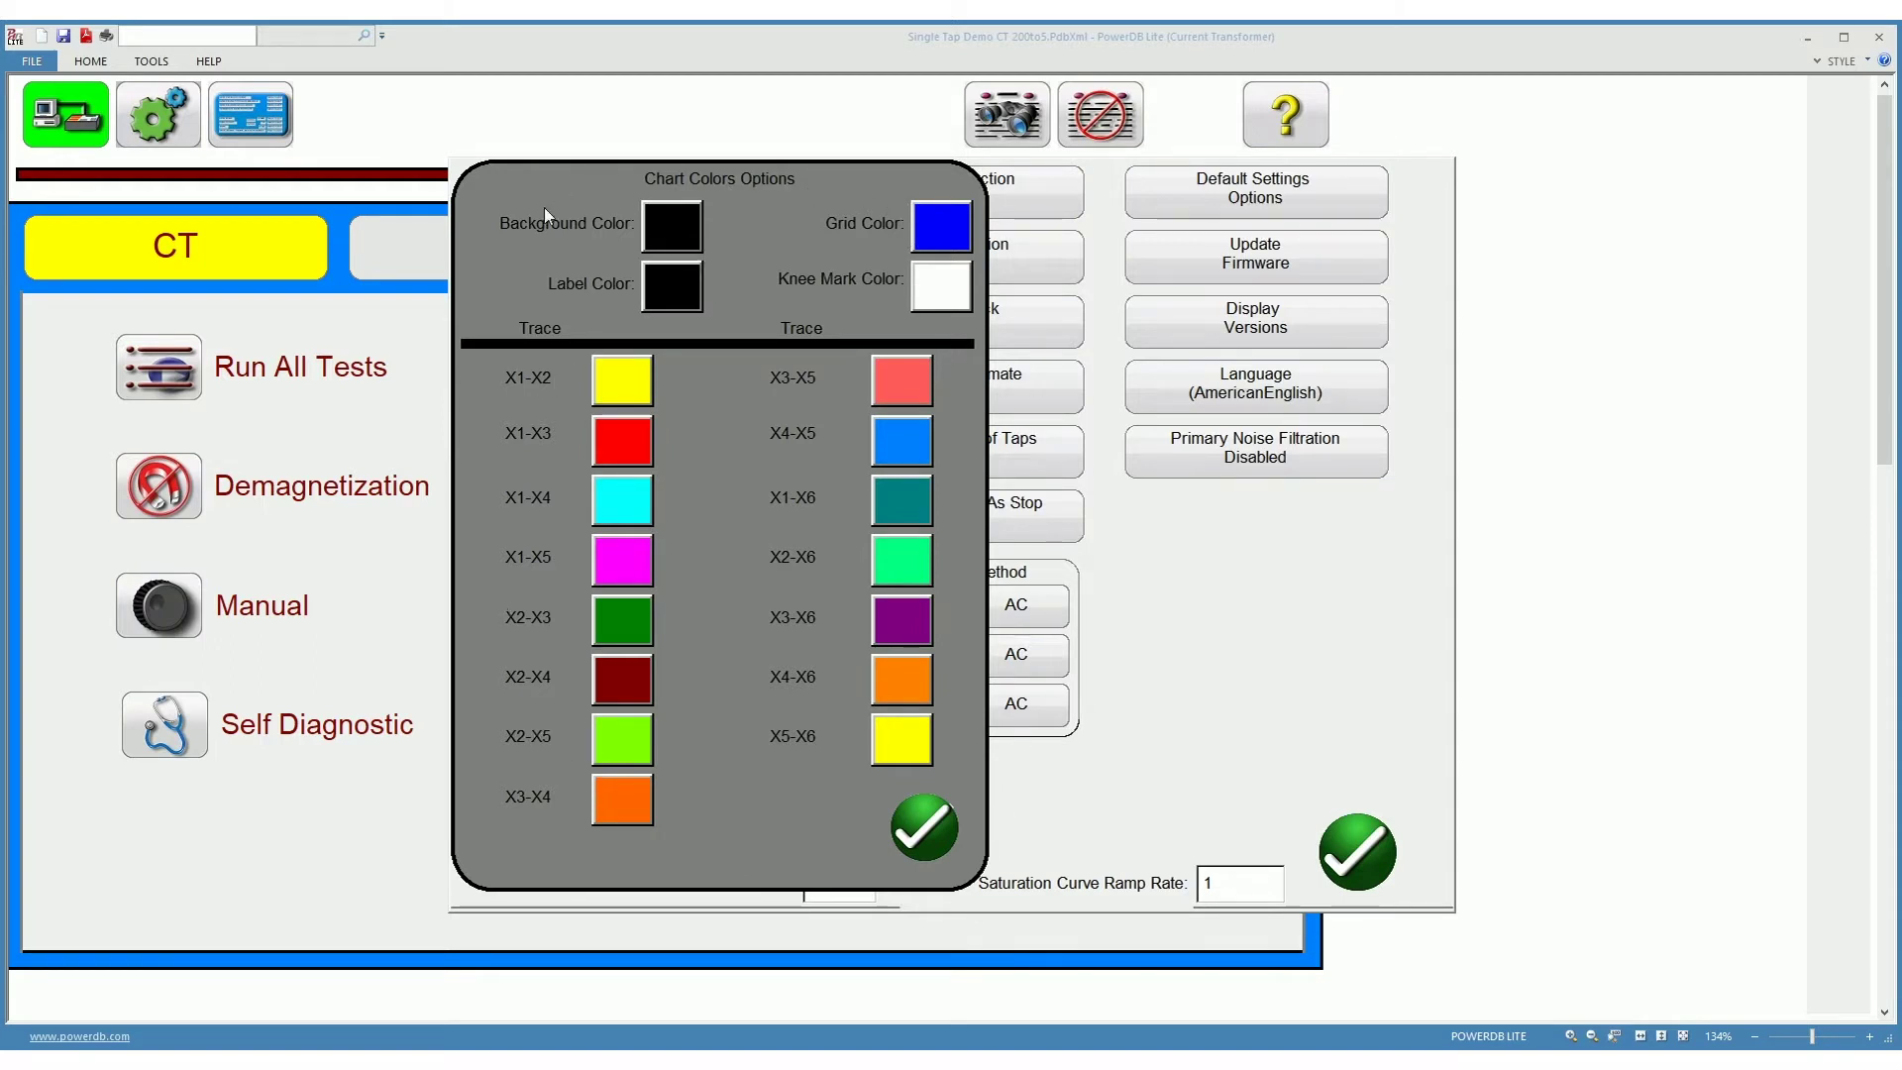
click(927, 829)
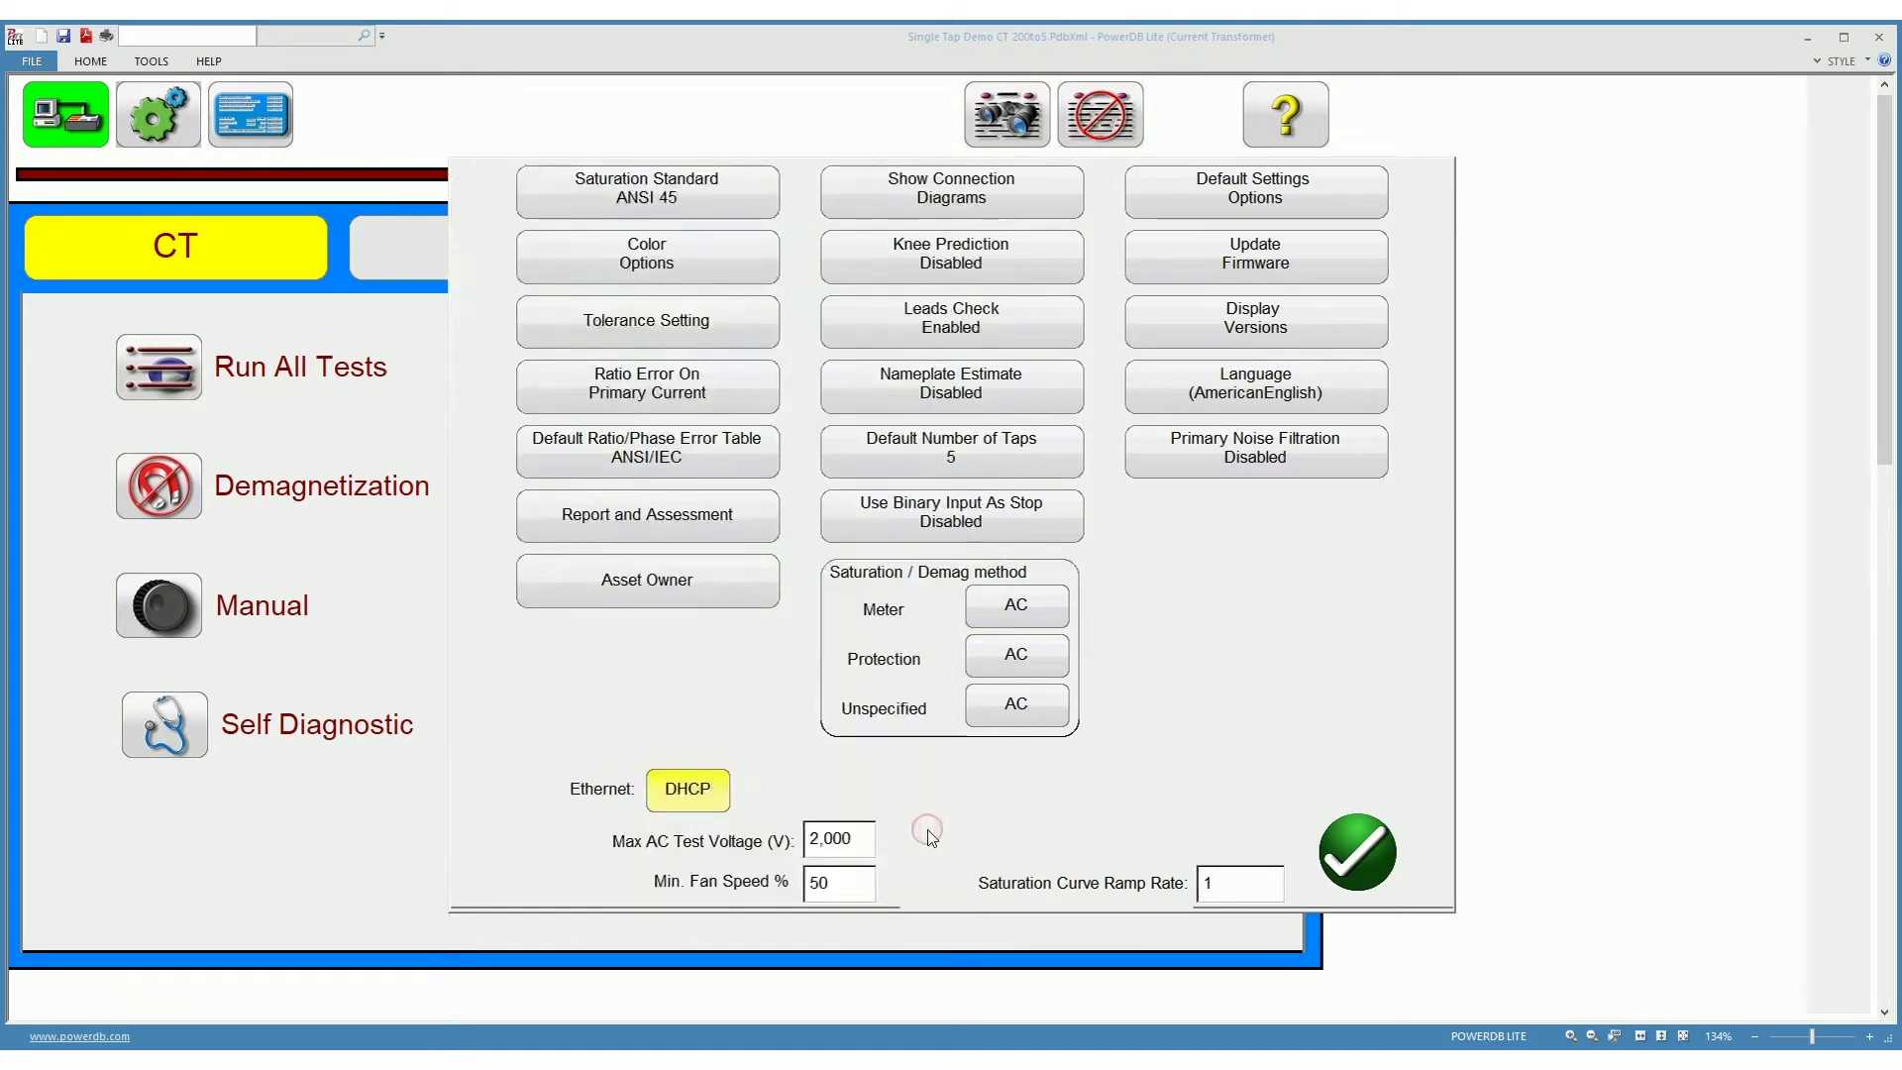
Review the tolerance setting tables, then base ratio error on secondary current
click(647, 319)
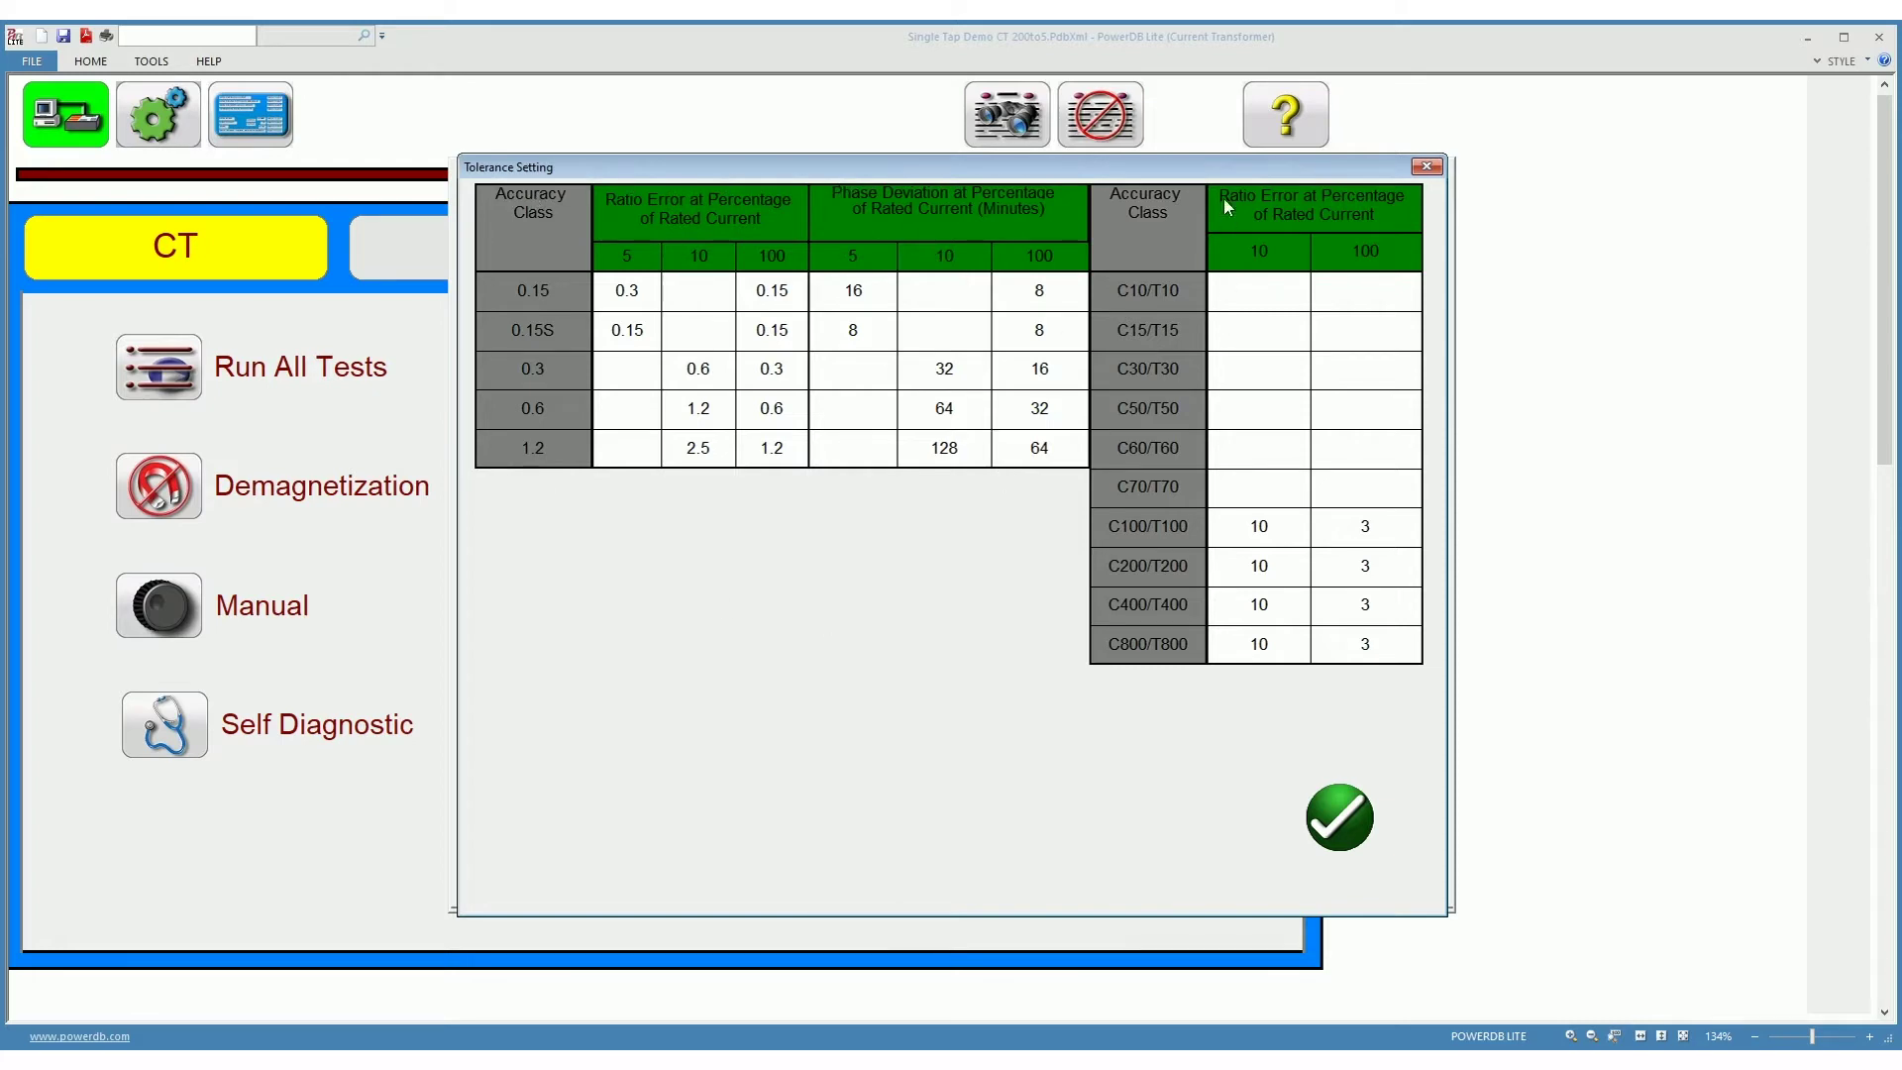
click(1333, 818)
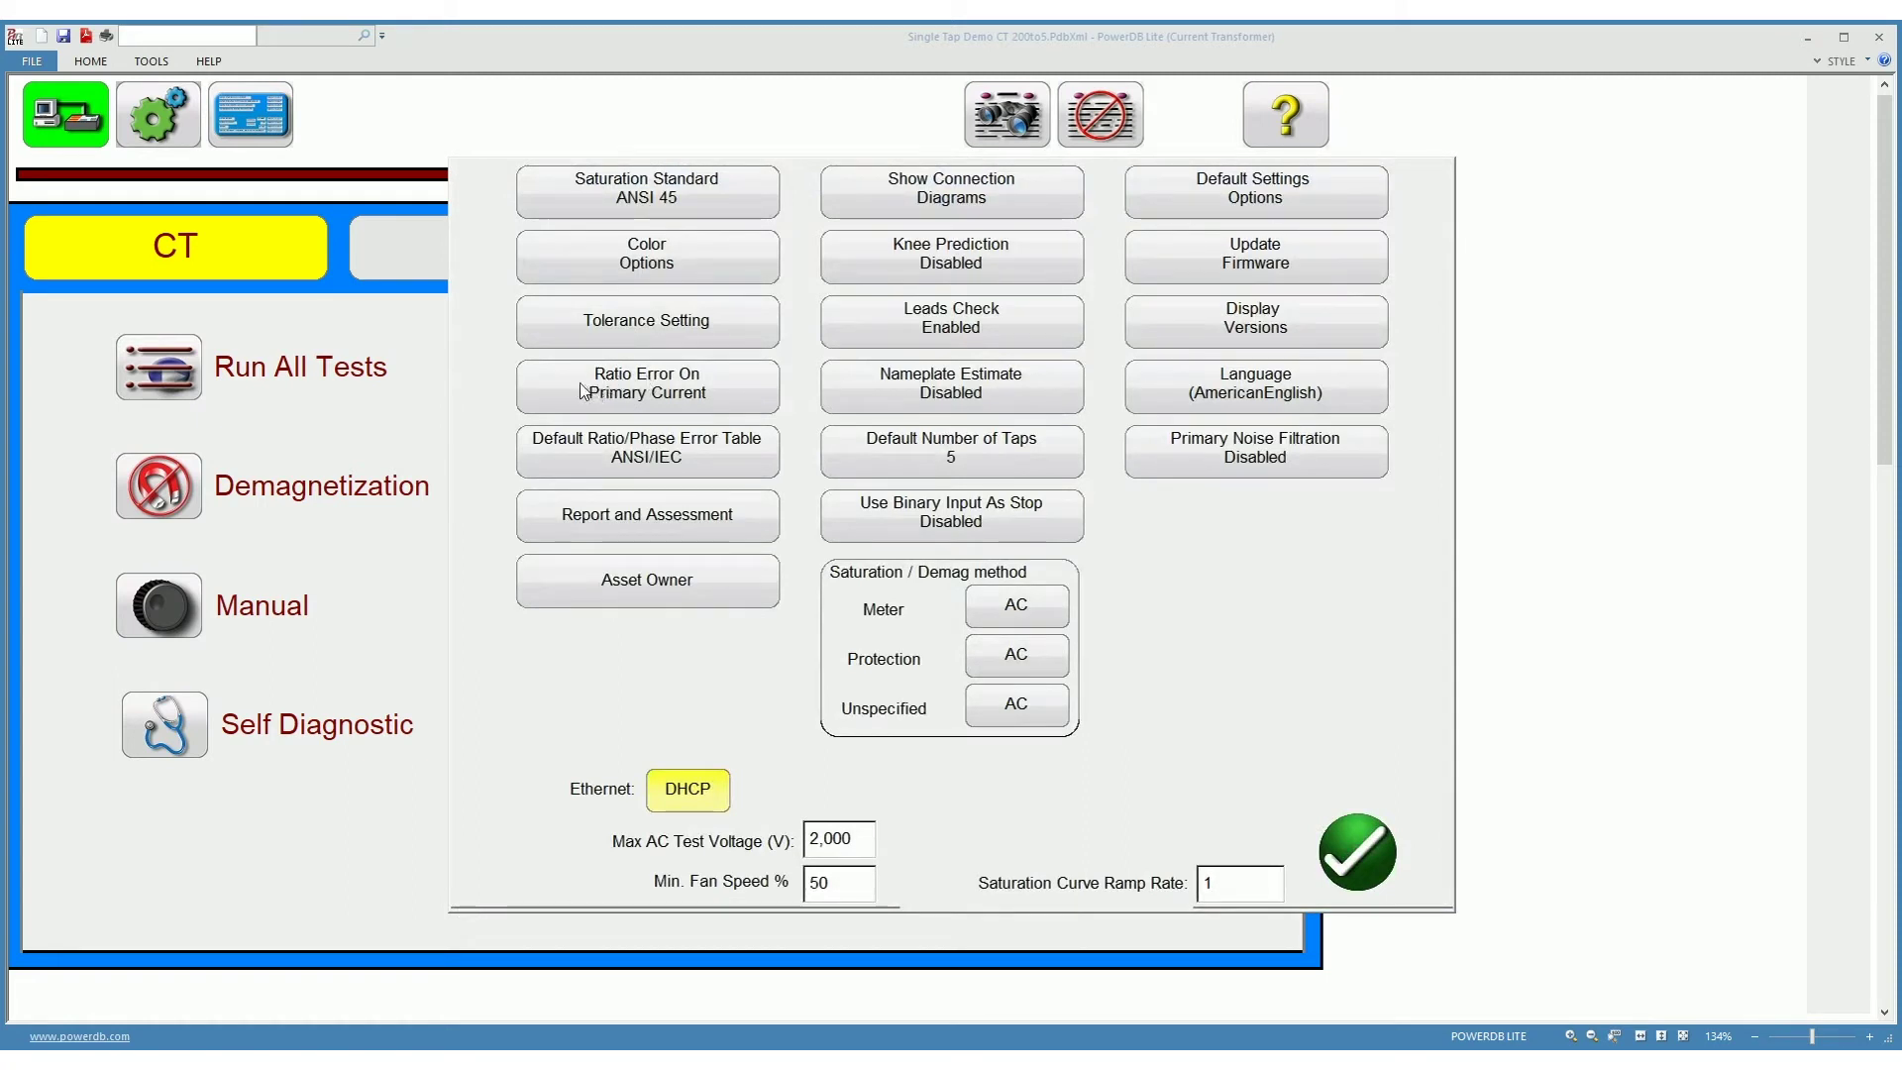
click(624, 389)
Switch ratio error back to primary current and keep the ANSI/IEC default error table
click(624, 389)
click(630, 448)
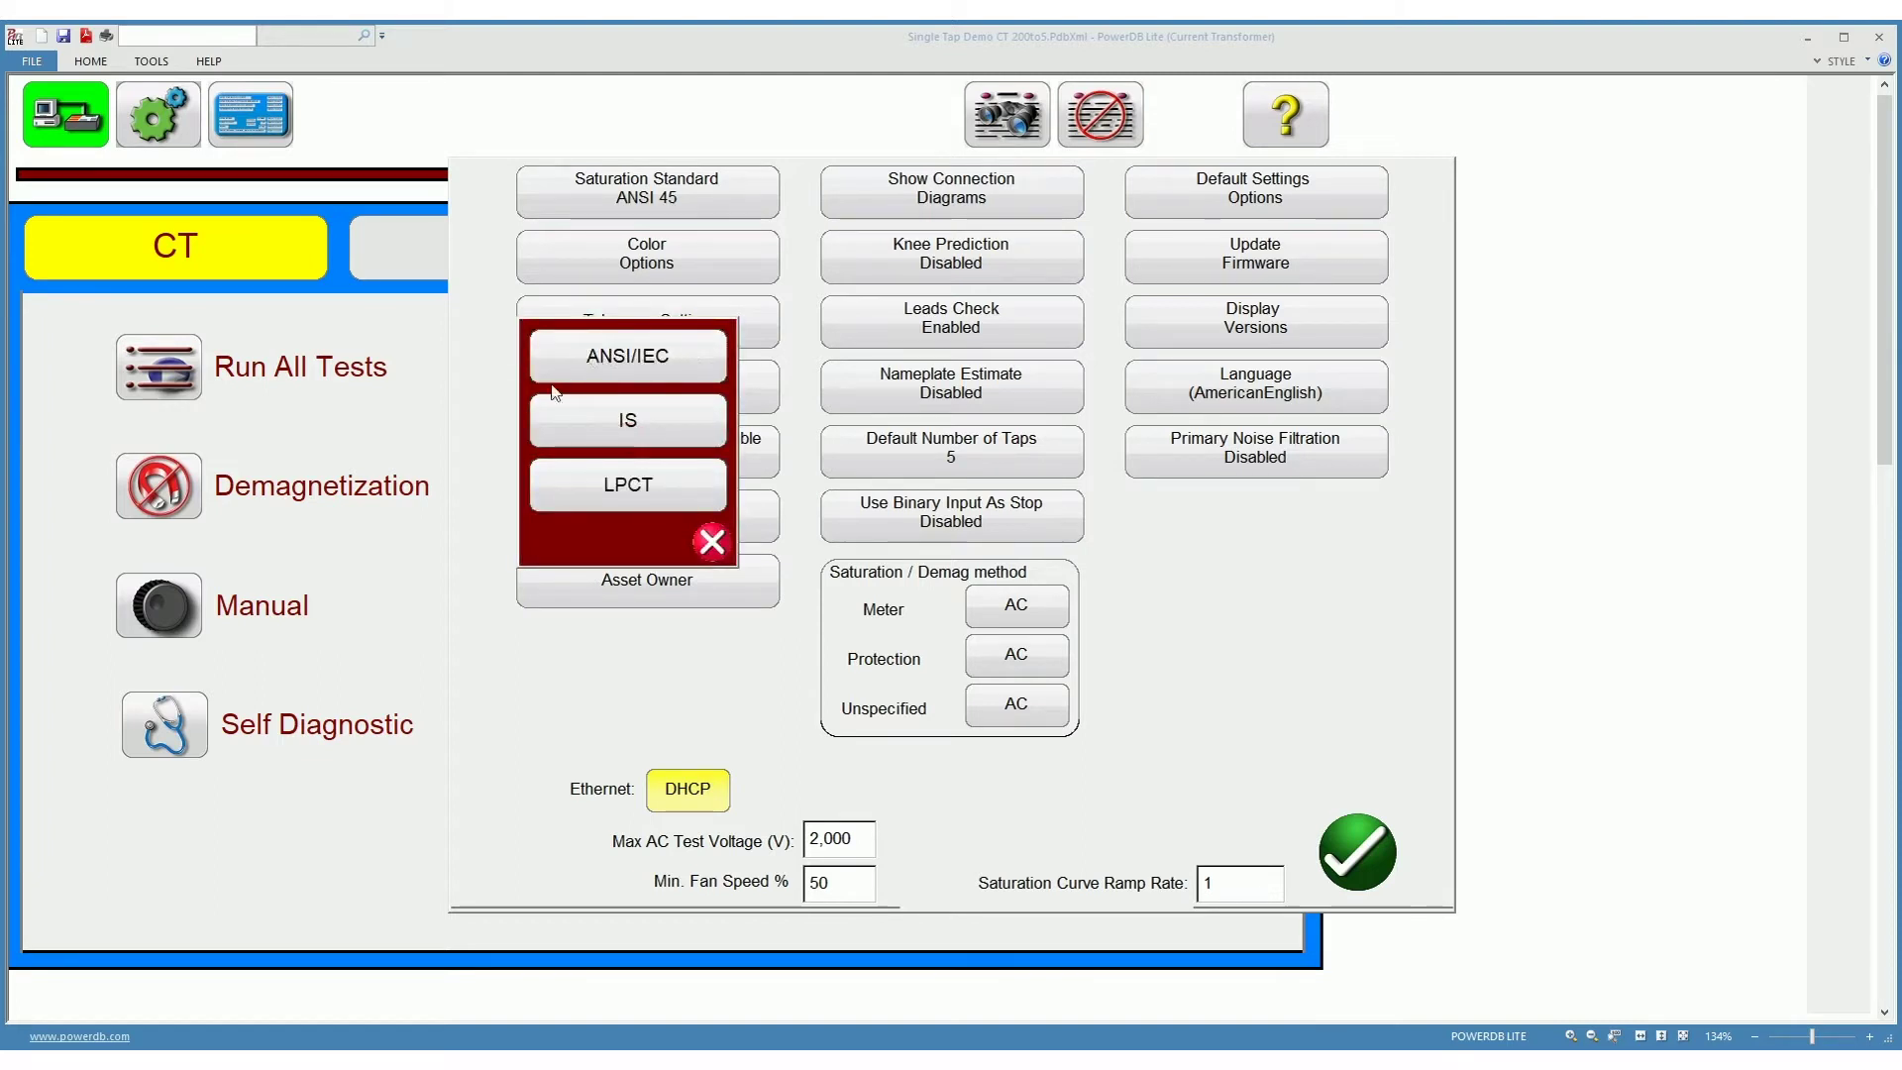
click(711, 541)
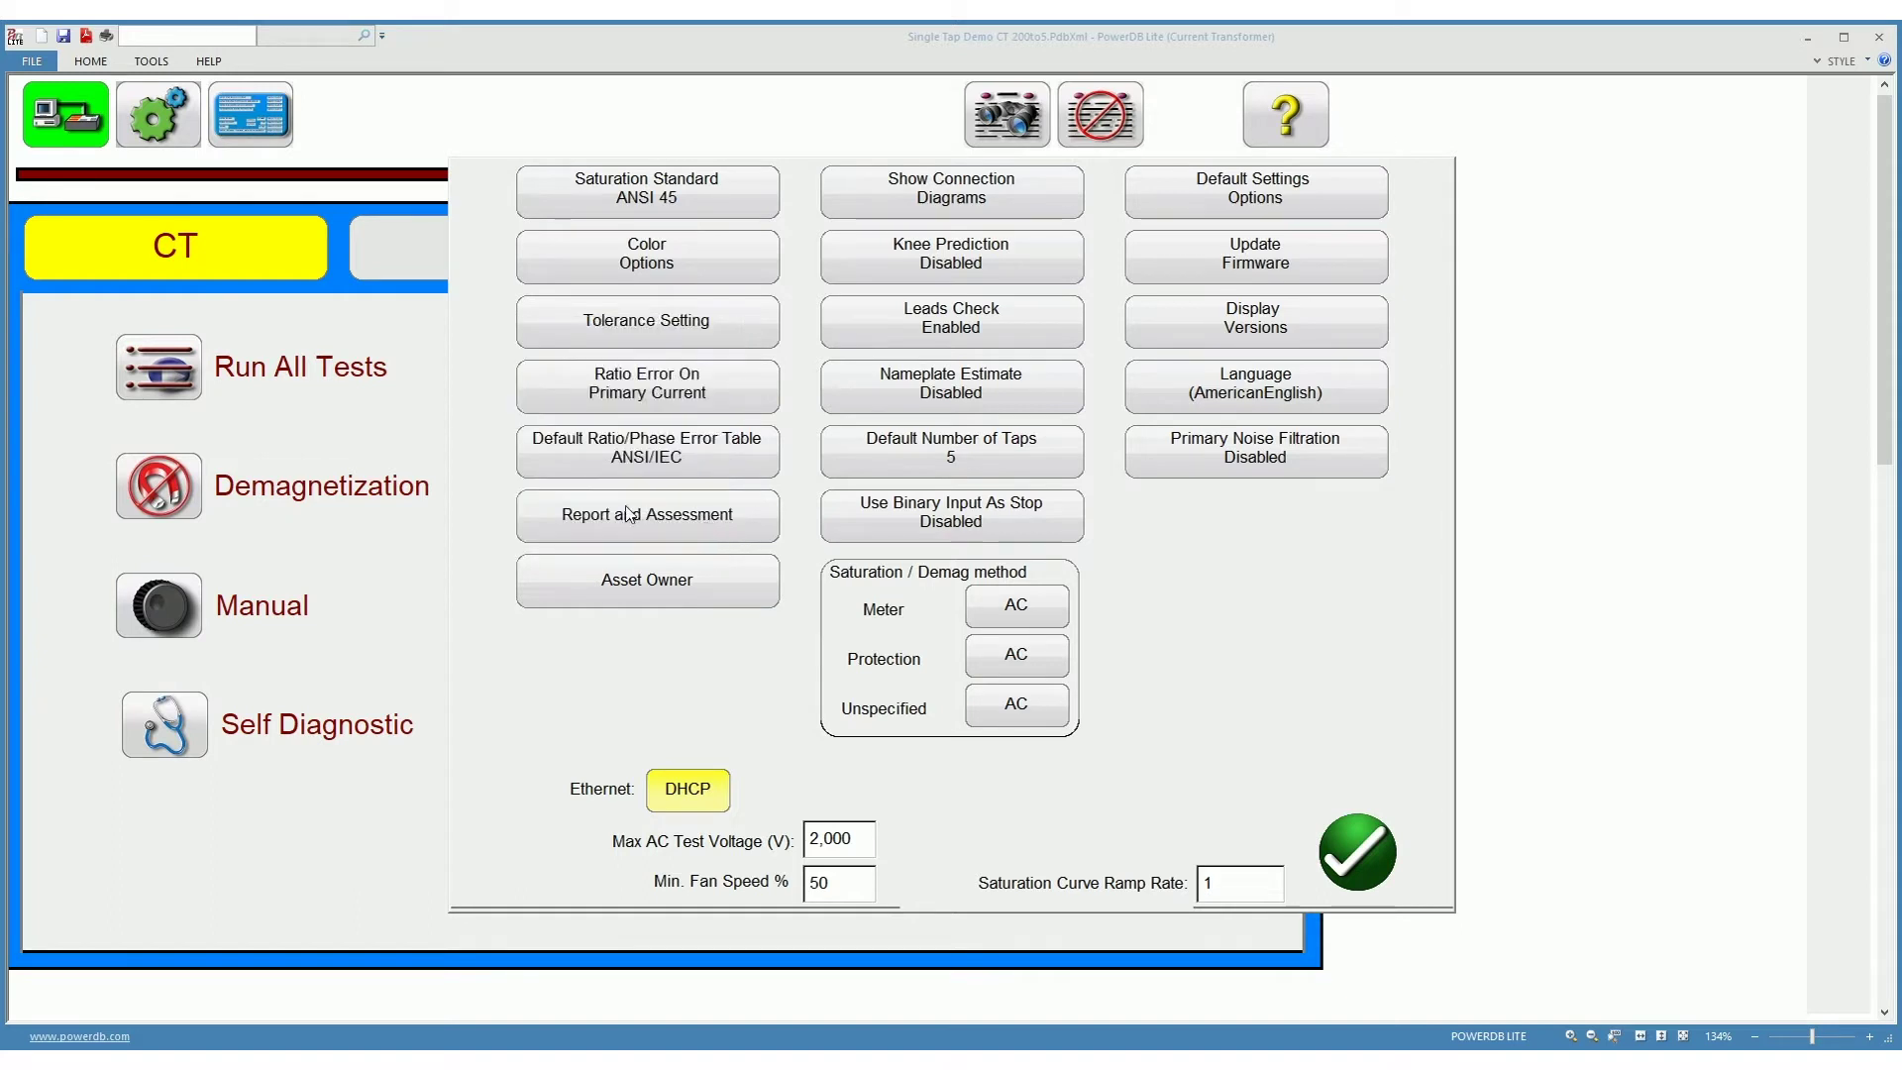
click(659, 513)
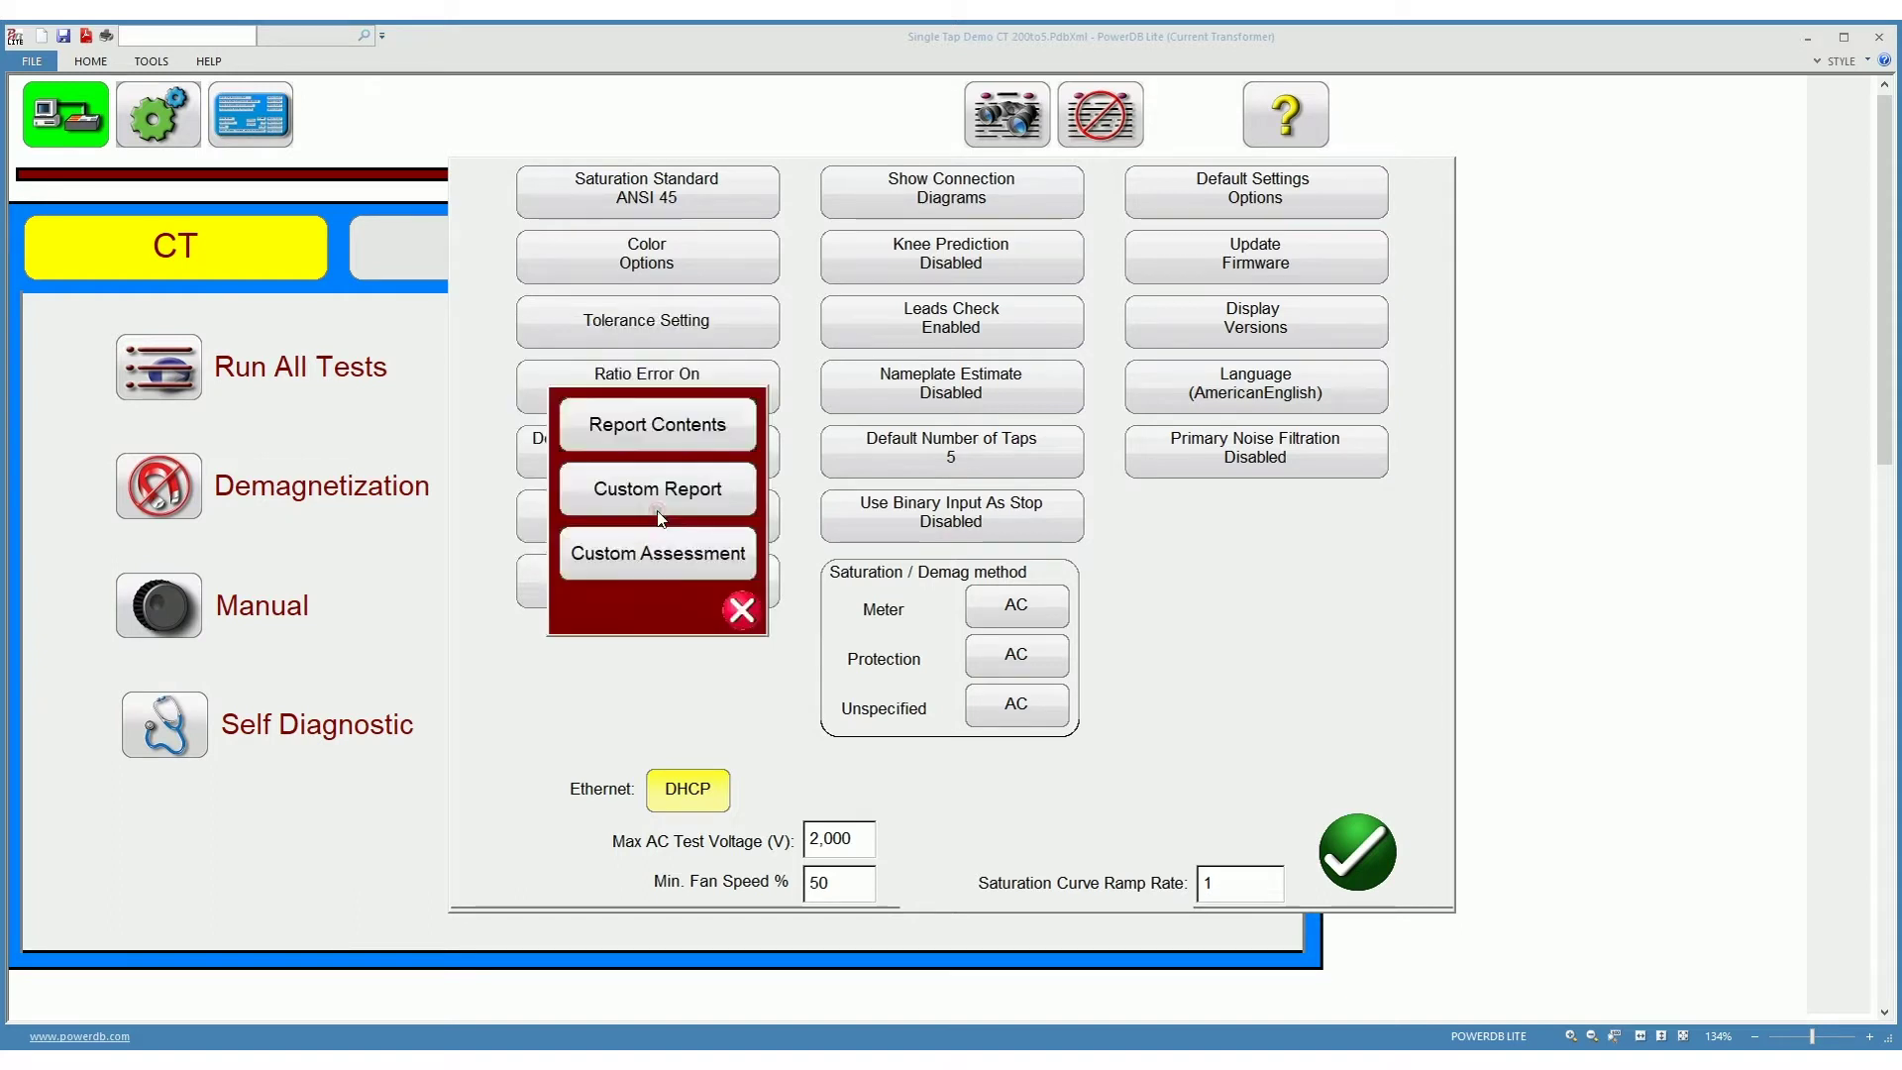
click(673, 428)
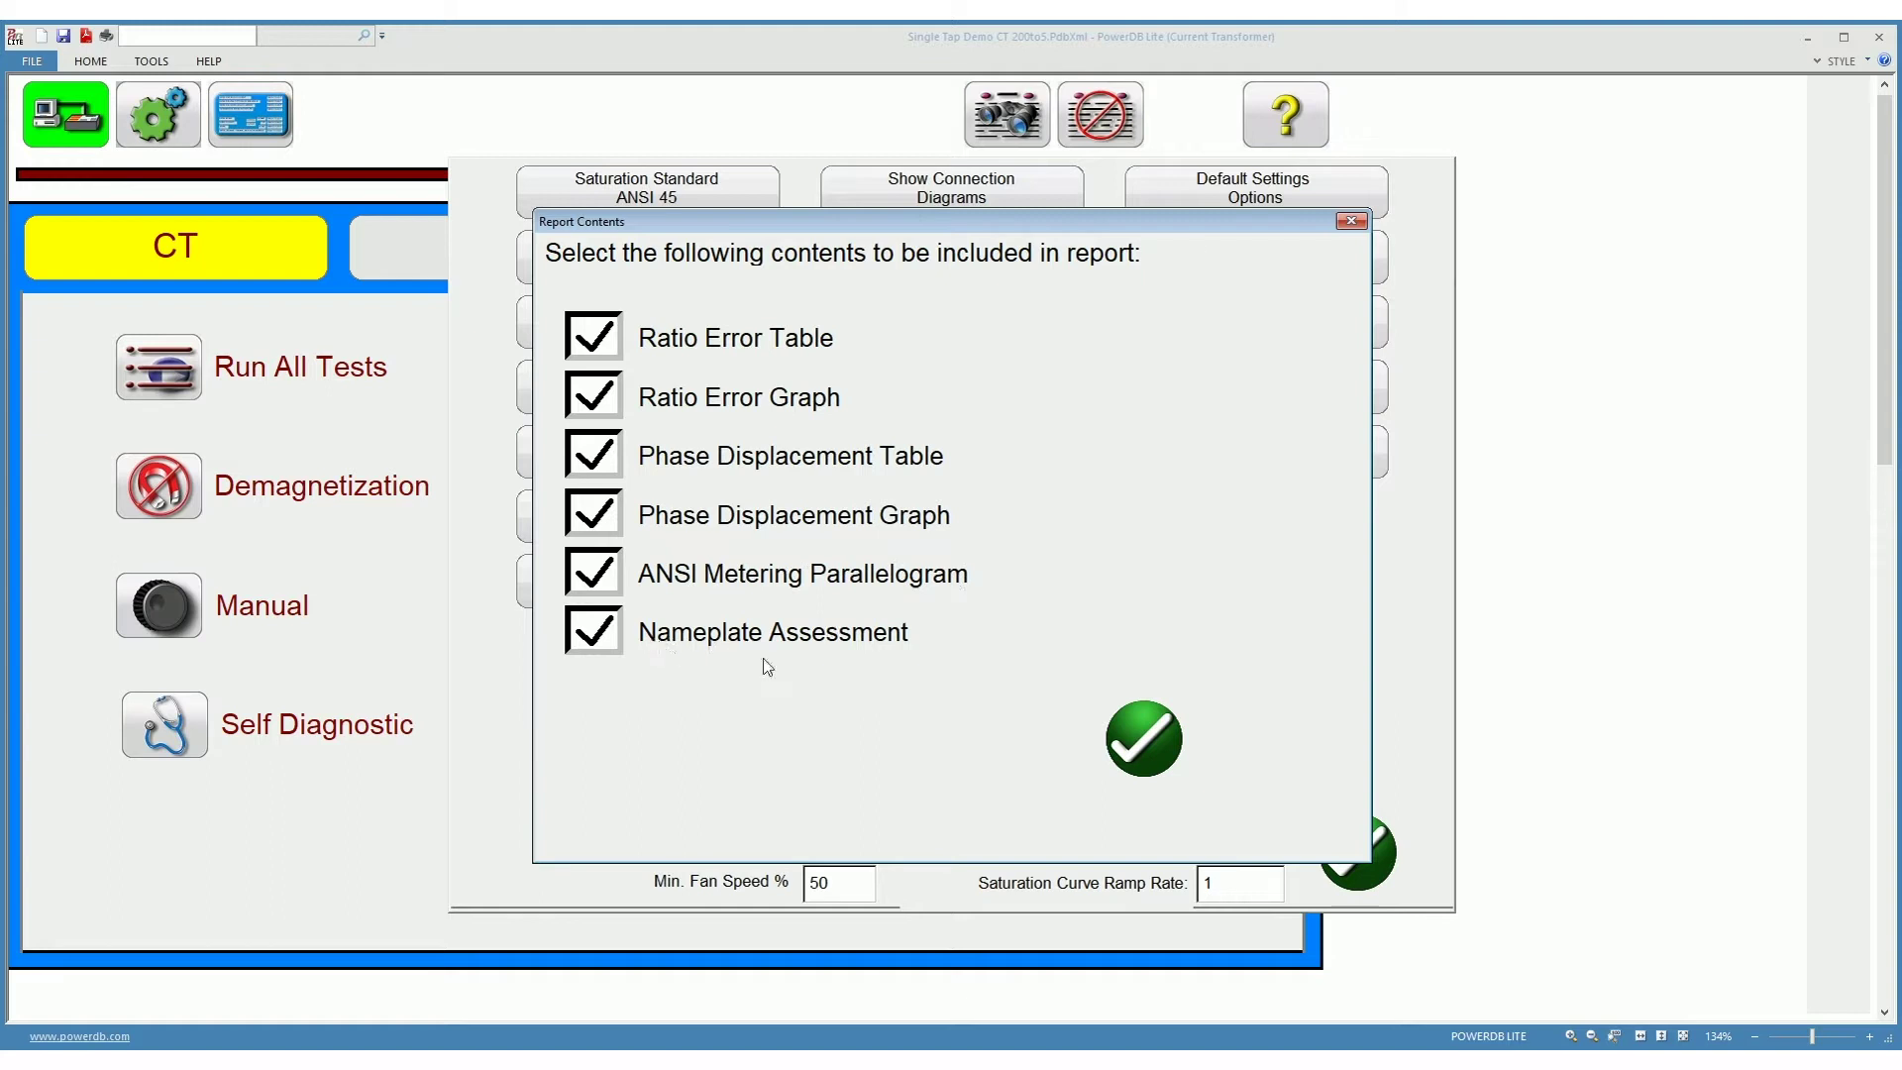
click(1161, 749)
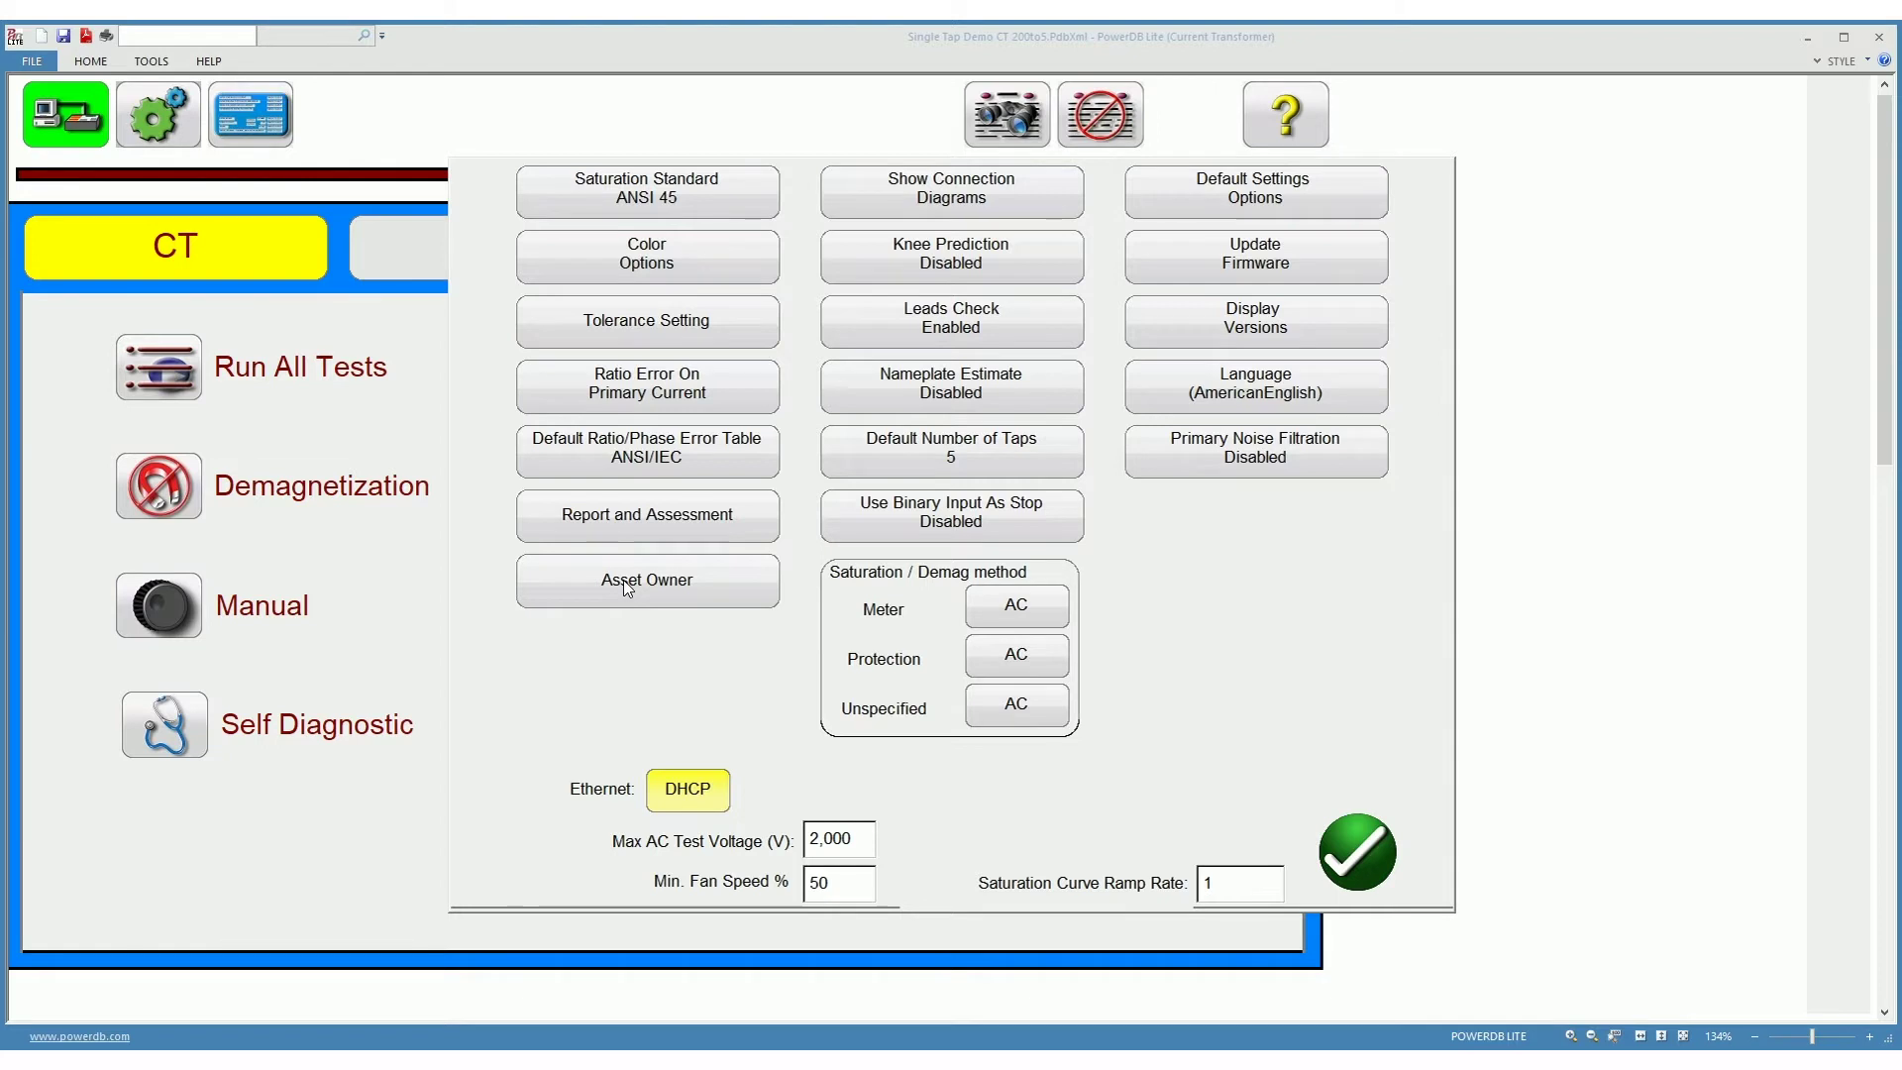
click(622, 580)
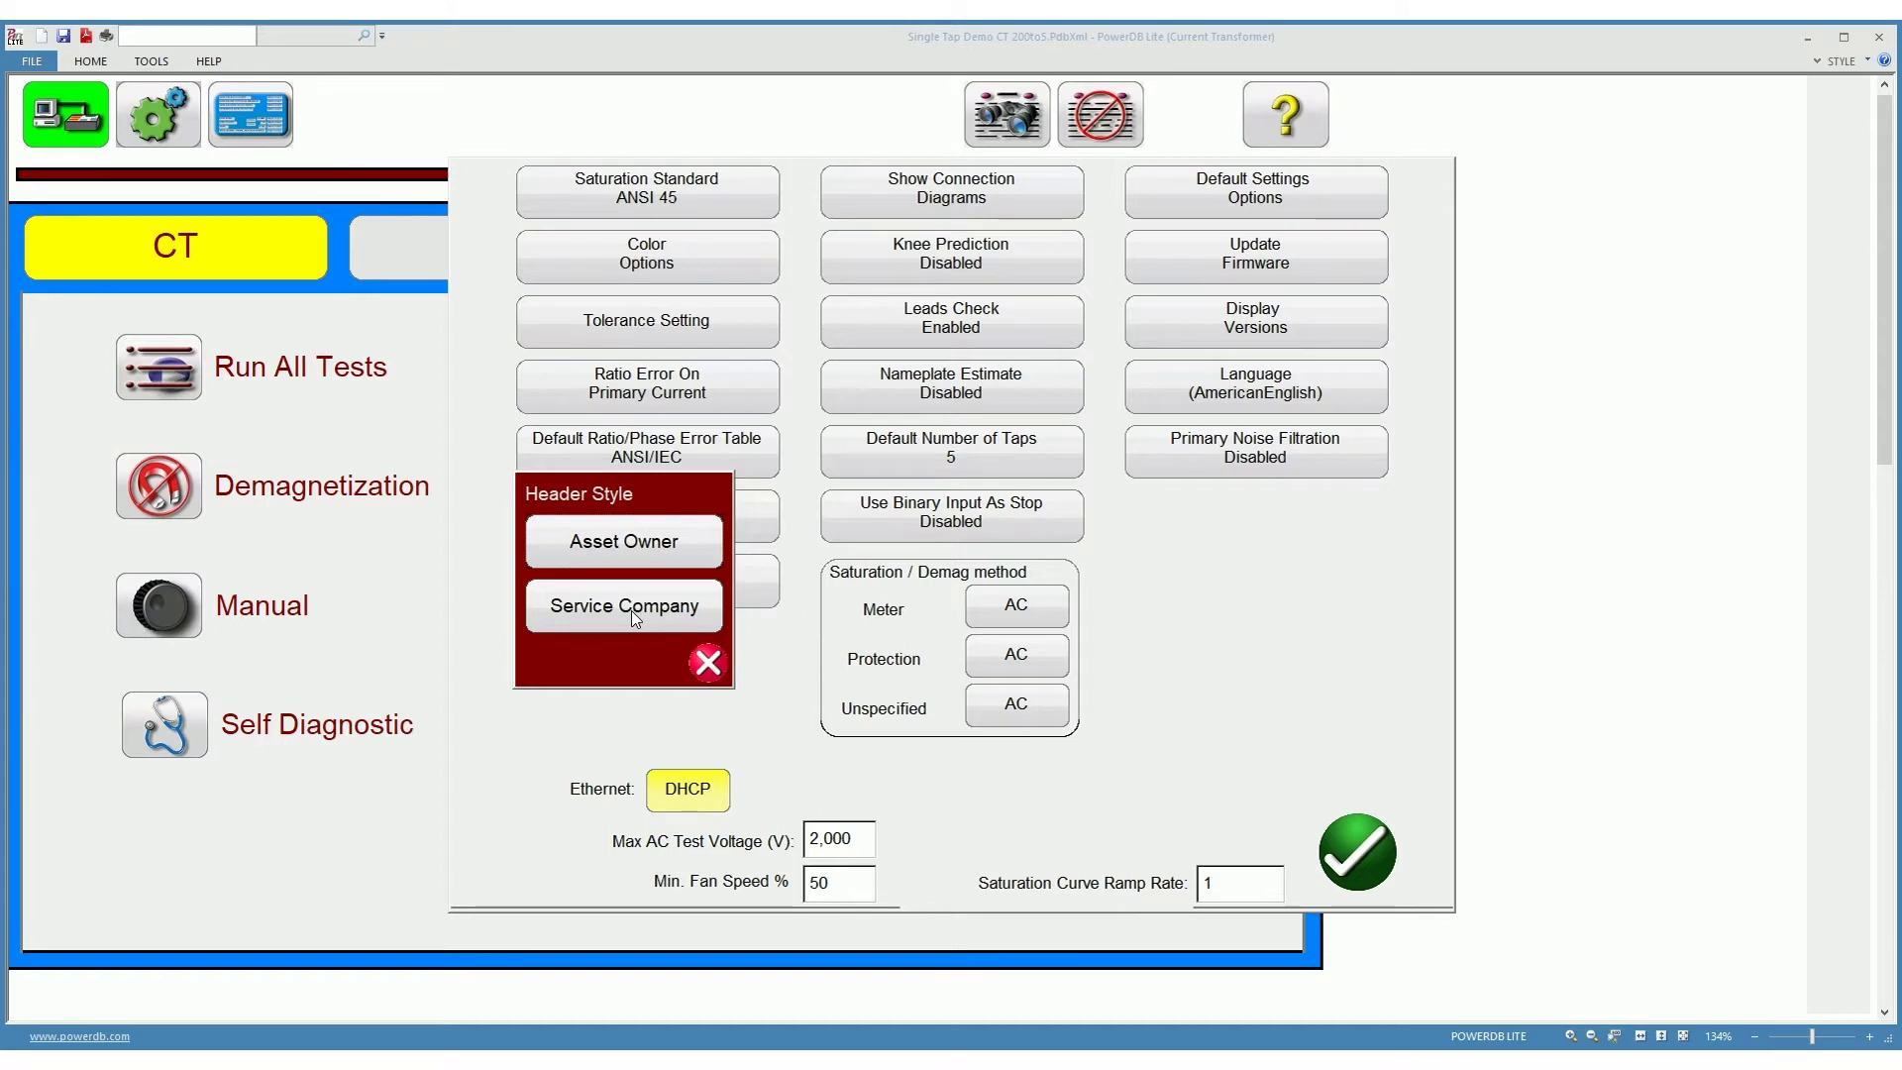
click(708, 662)
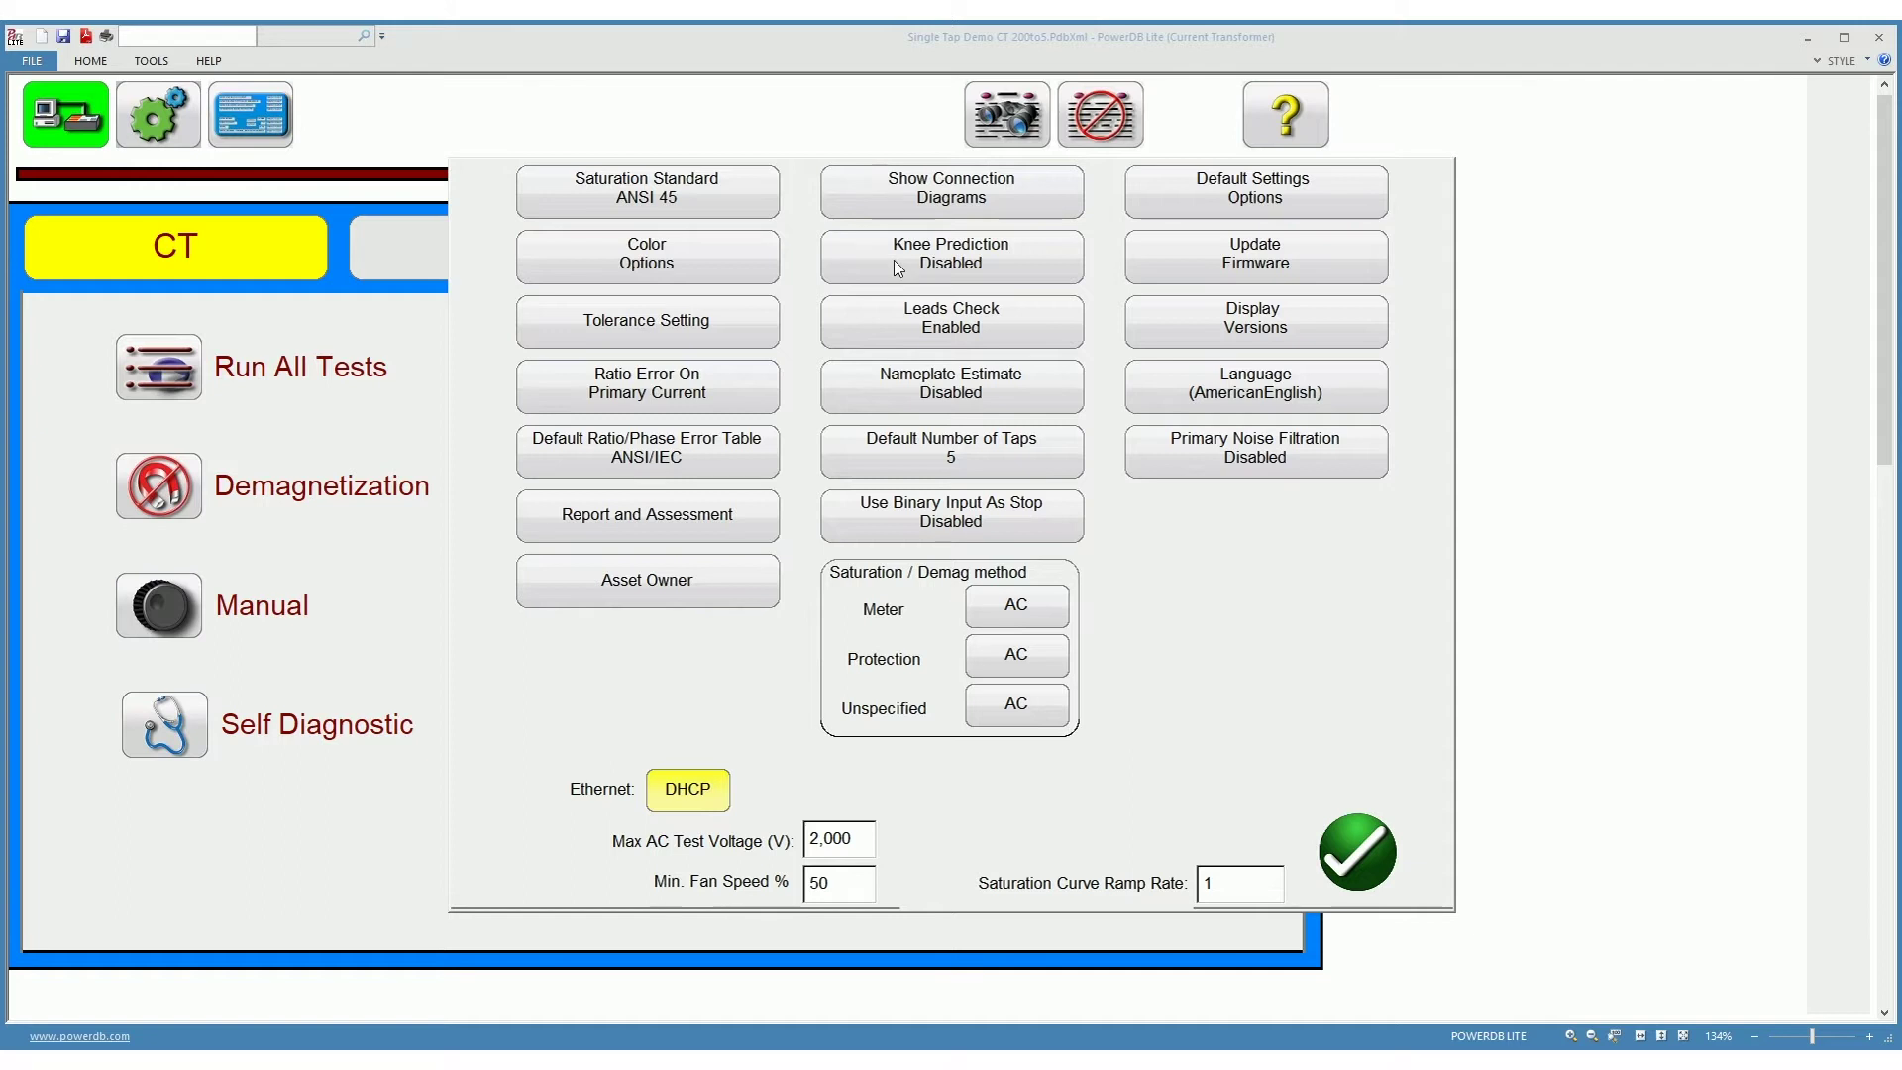
click(961, 256)
click(962, 263)
click(986, 388)
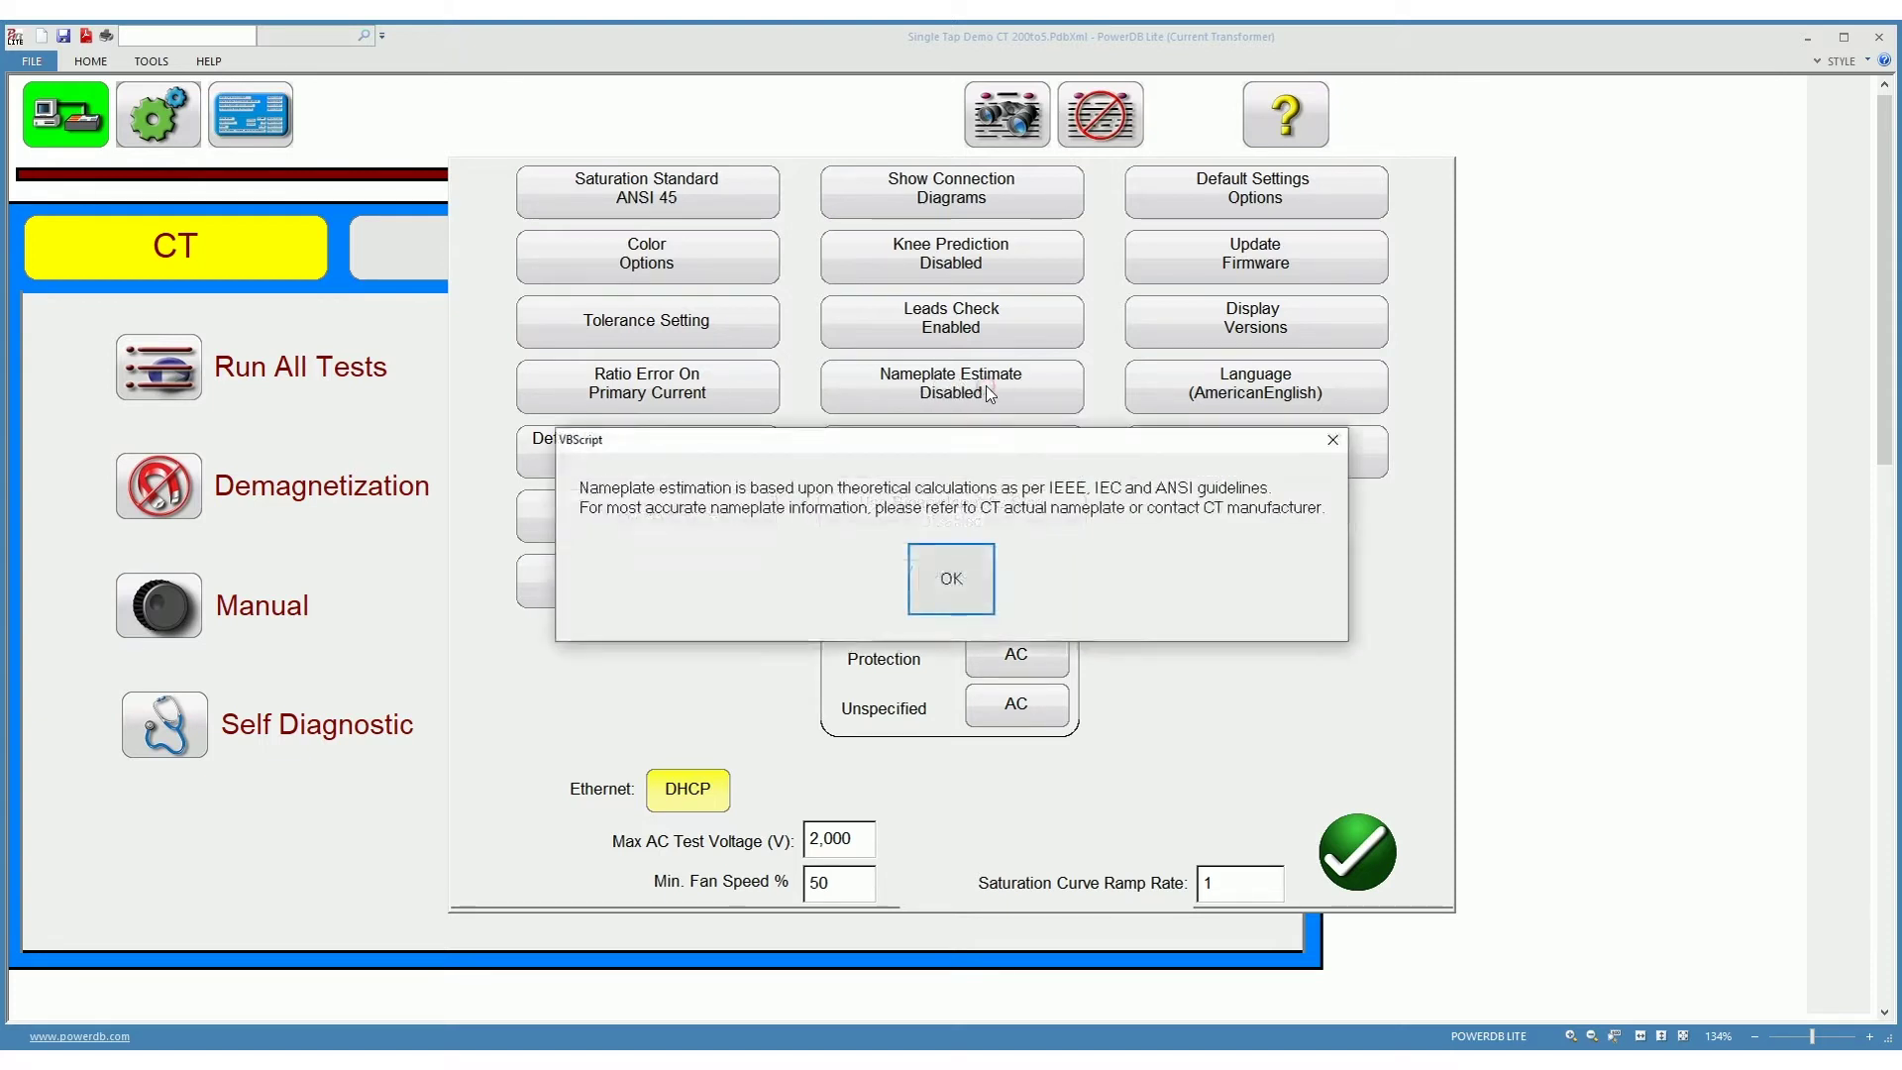
Accept the nameplate estimation accuracy notice and set the default number of taps to 5
click(951, 579)
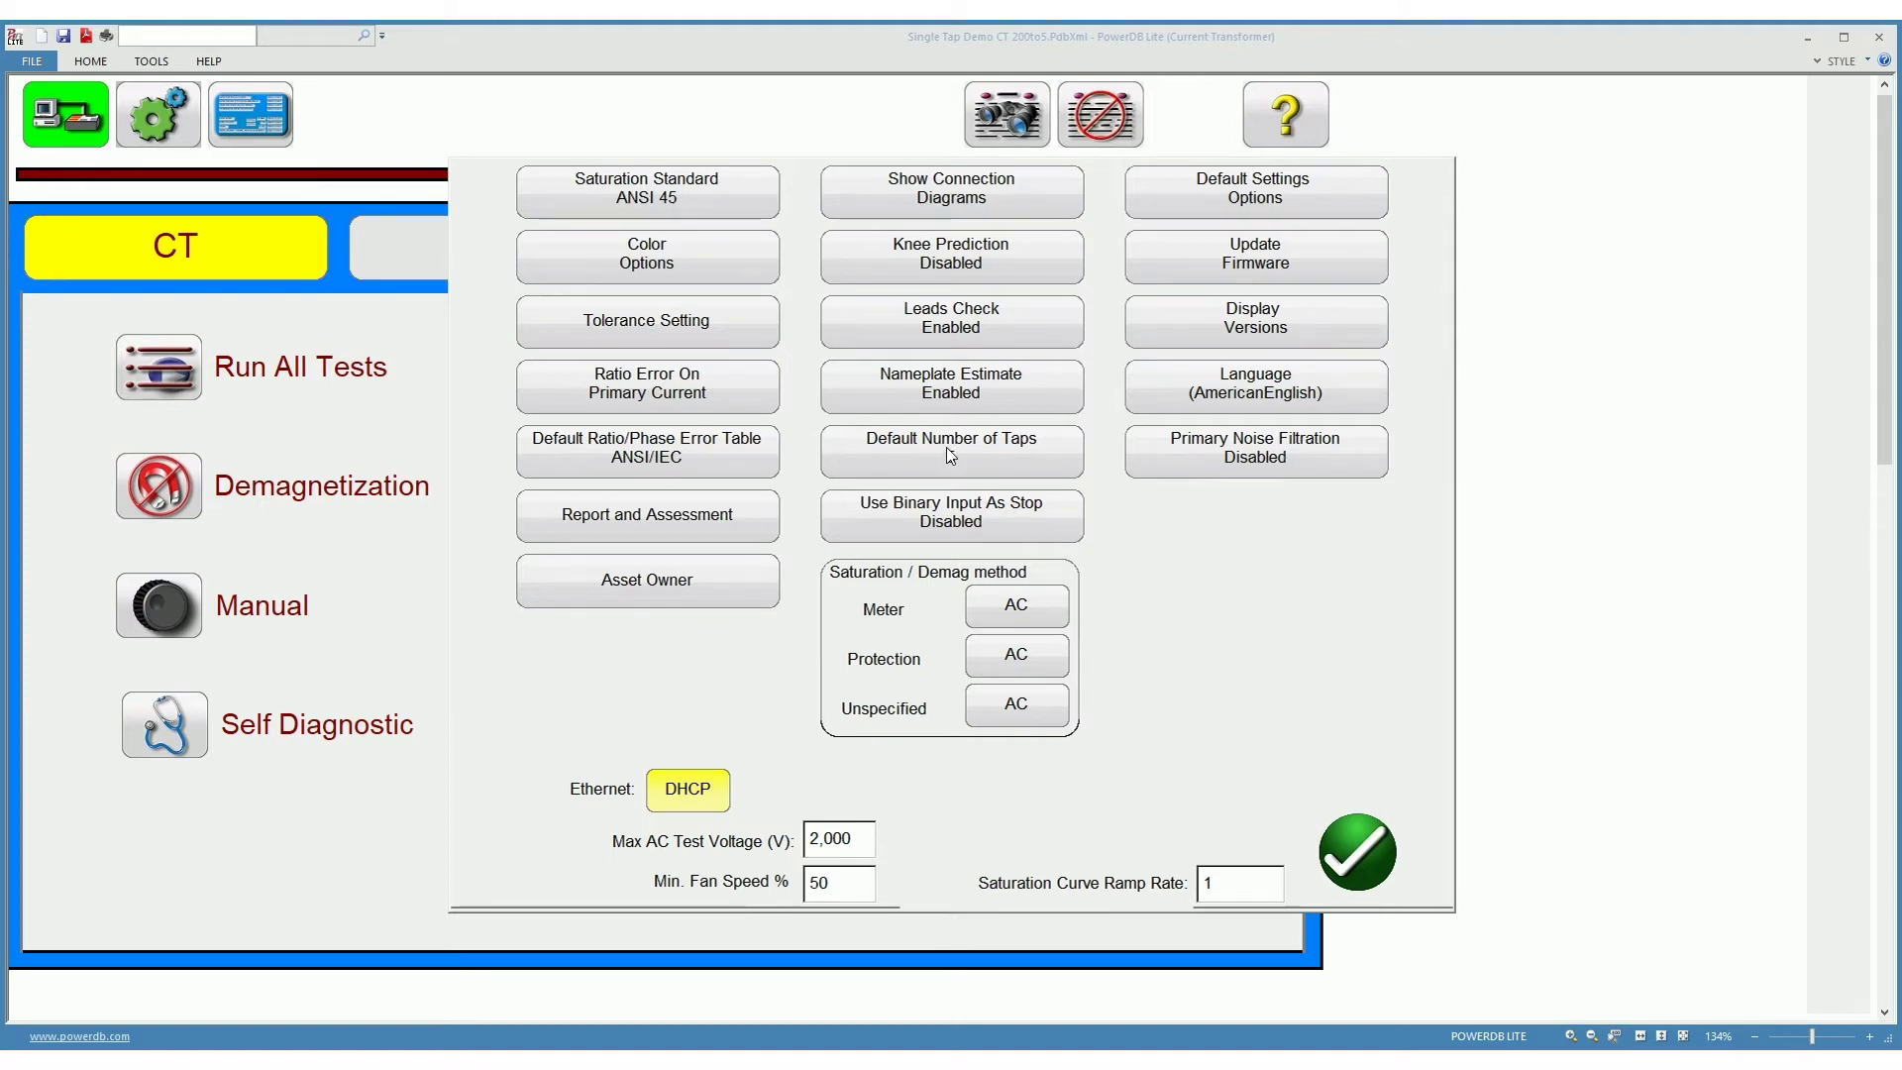
click(955, 454)
click(1278, 198)
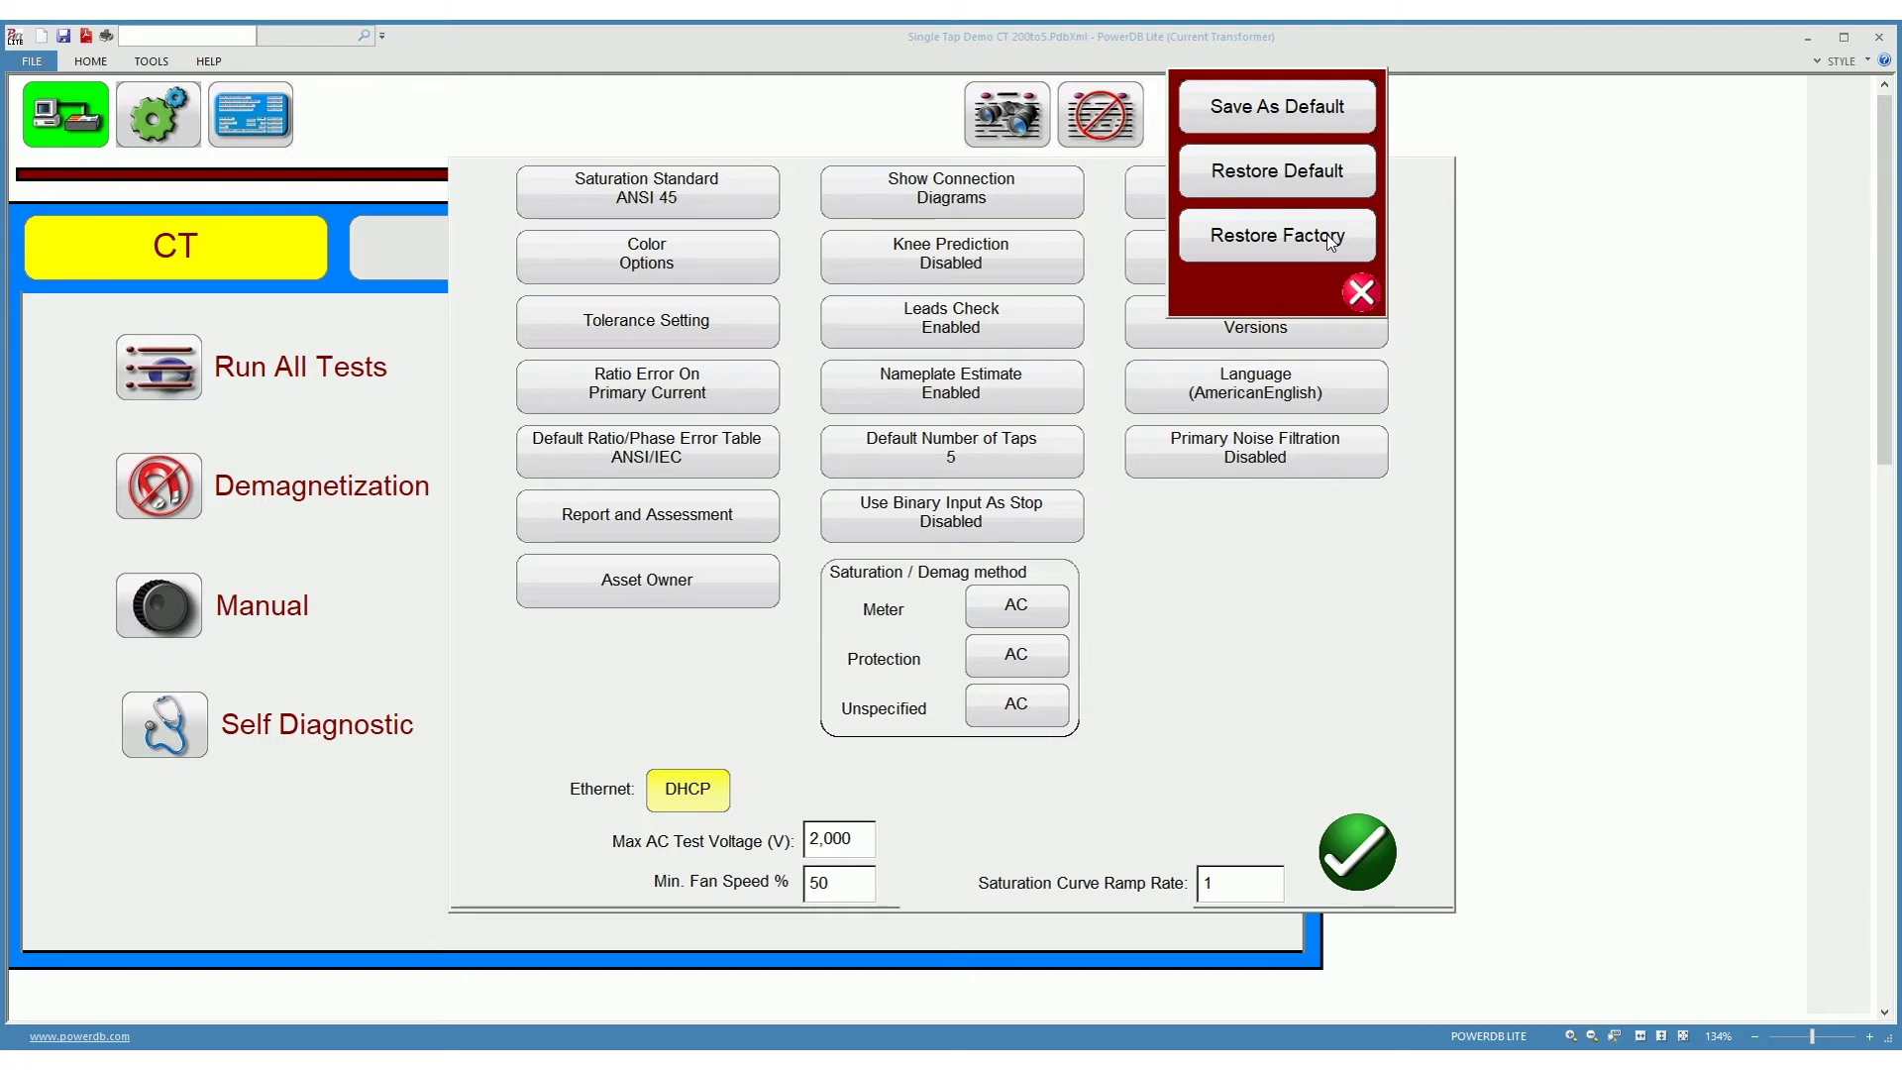
click(1364, 285)
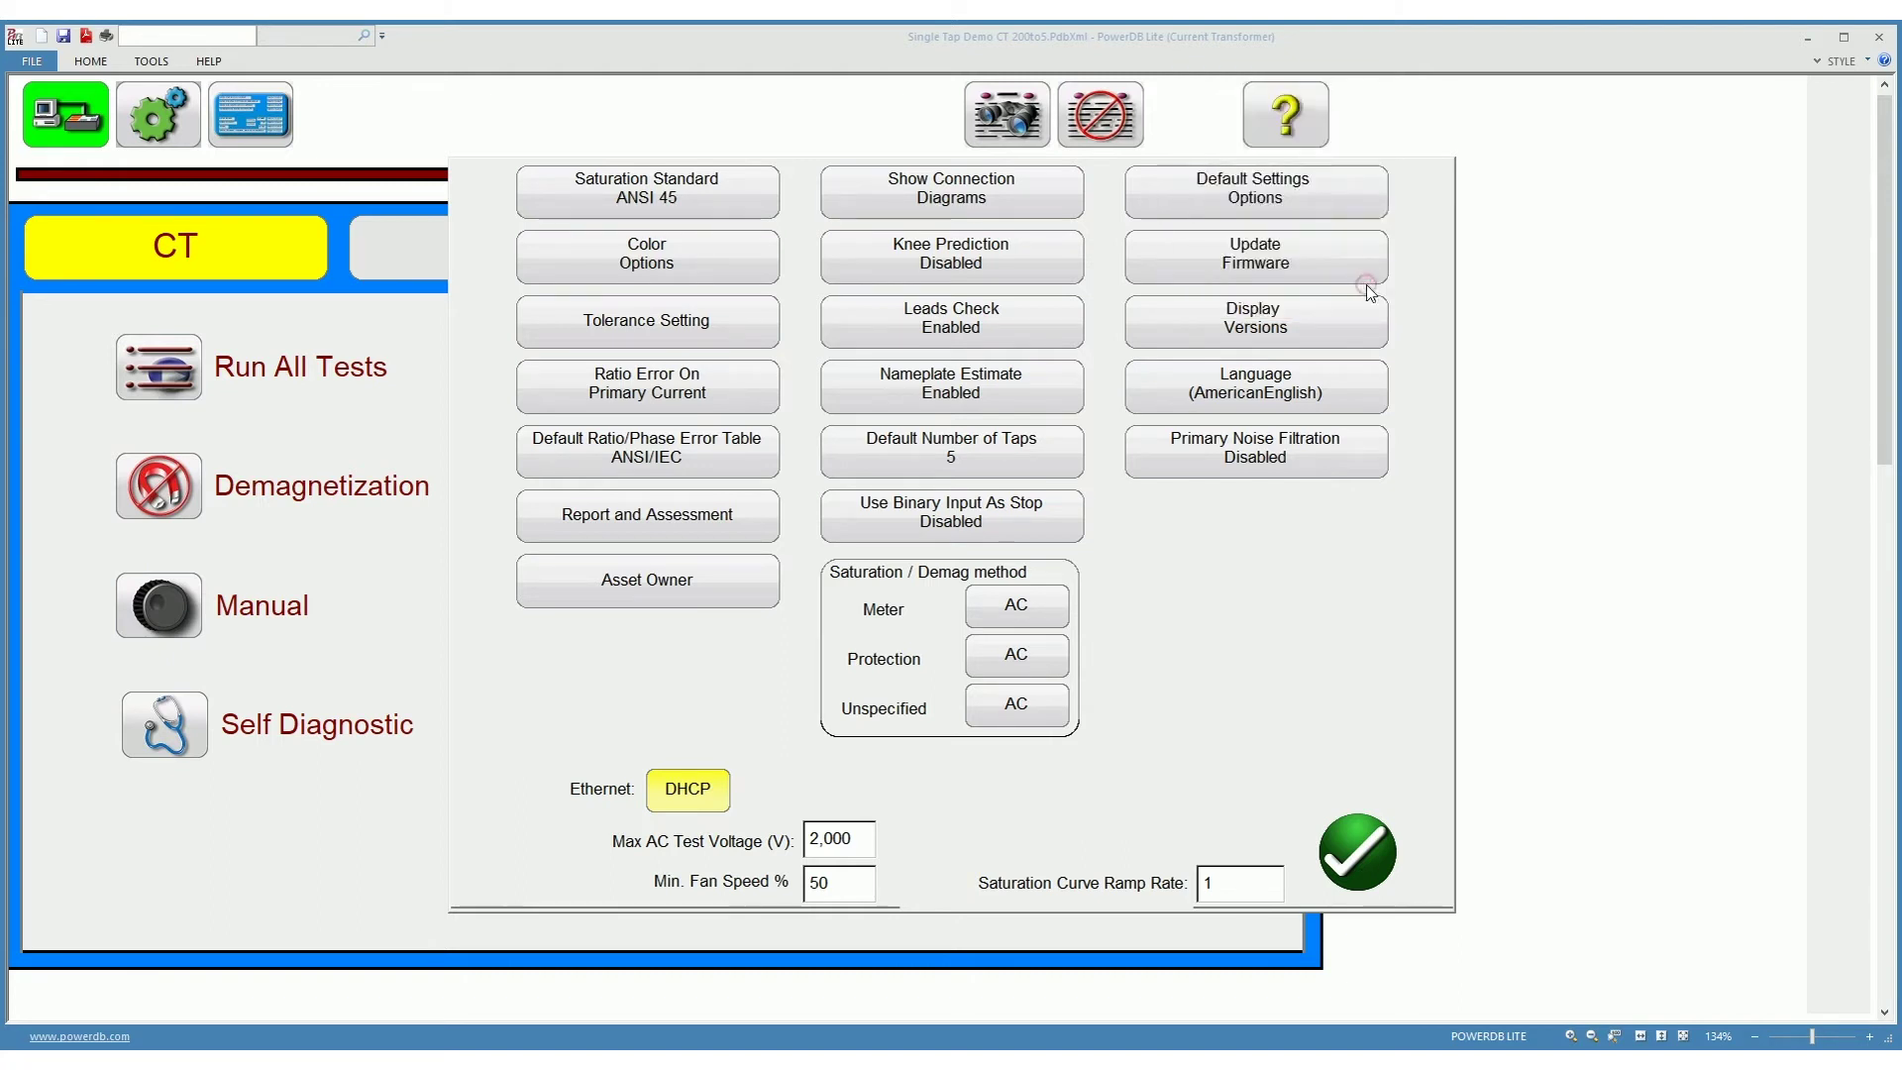
click(1283, 390)
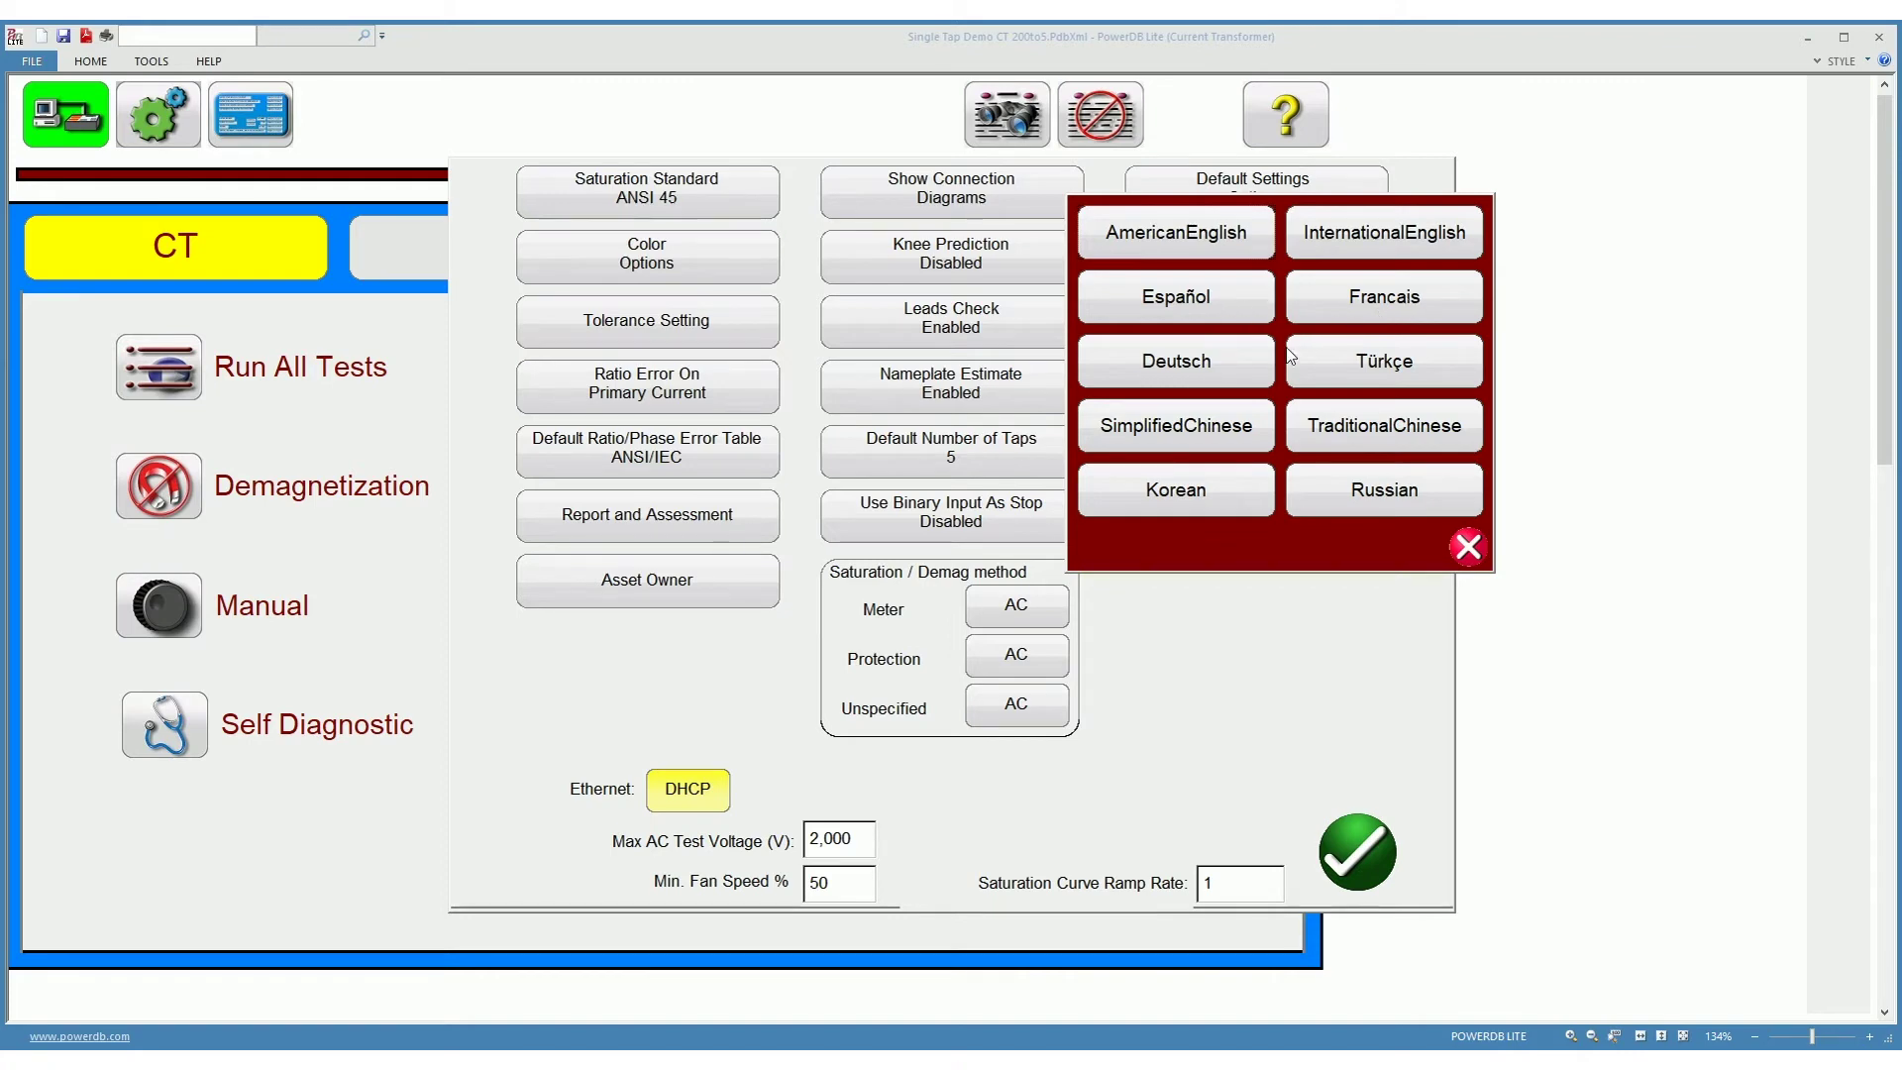
click(1468, 548)
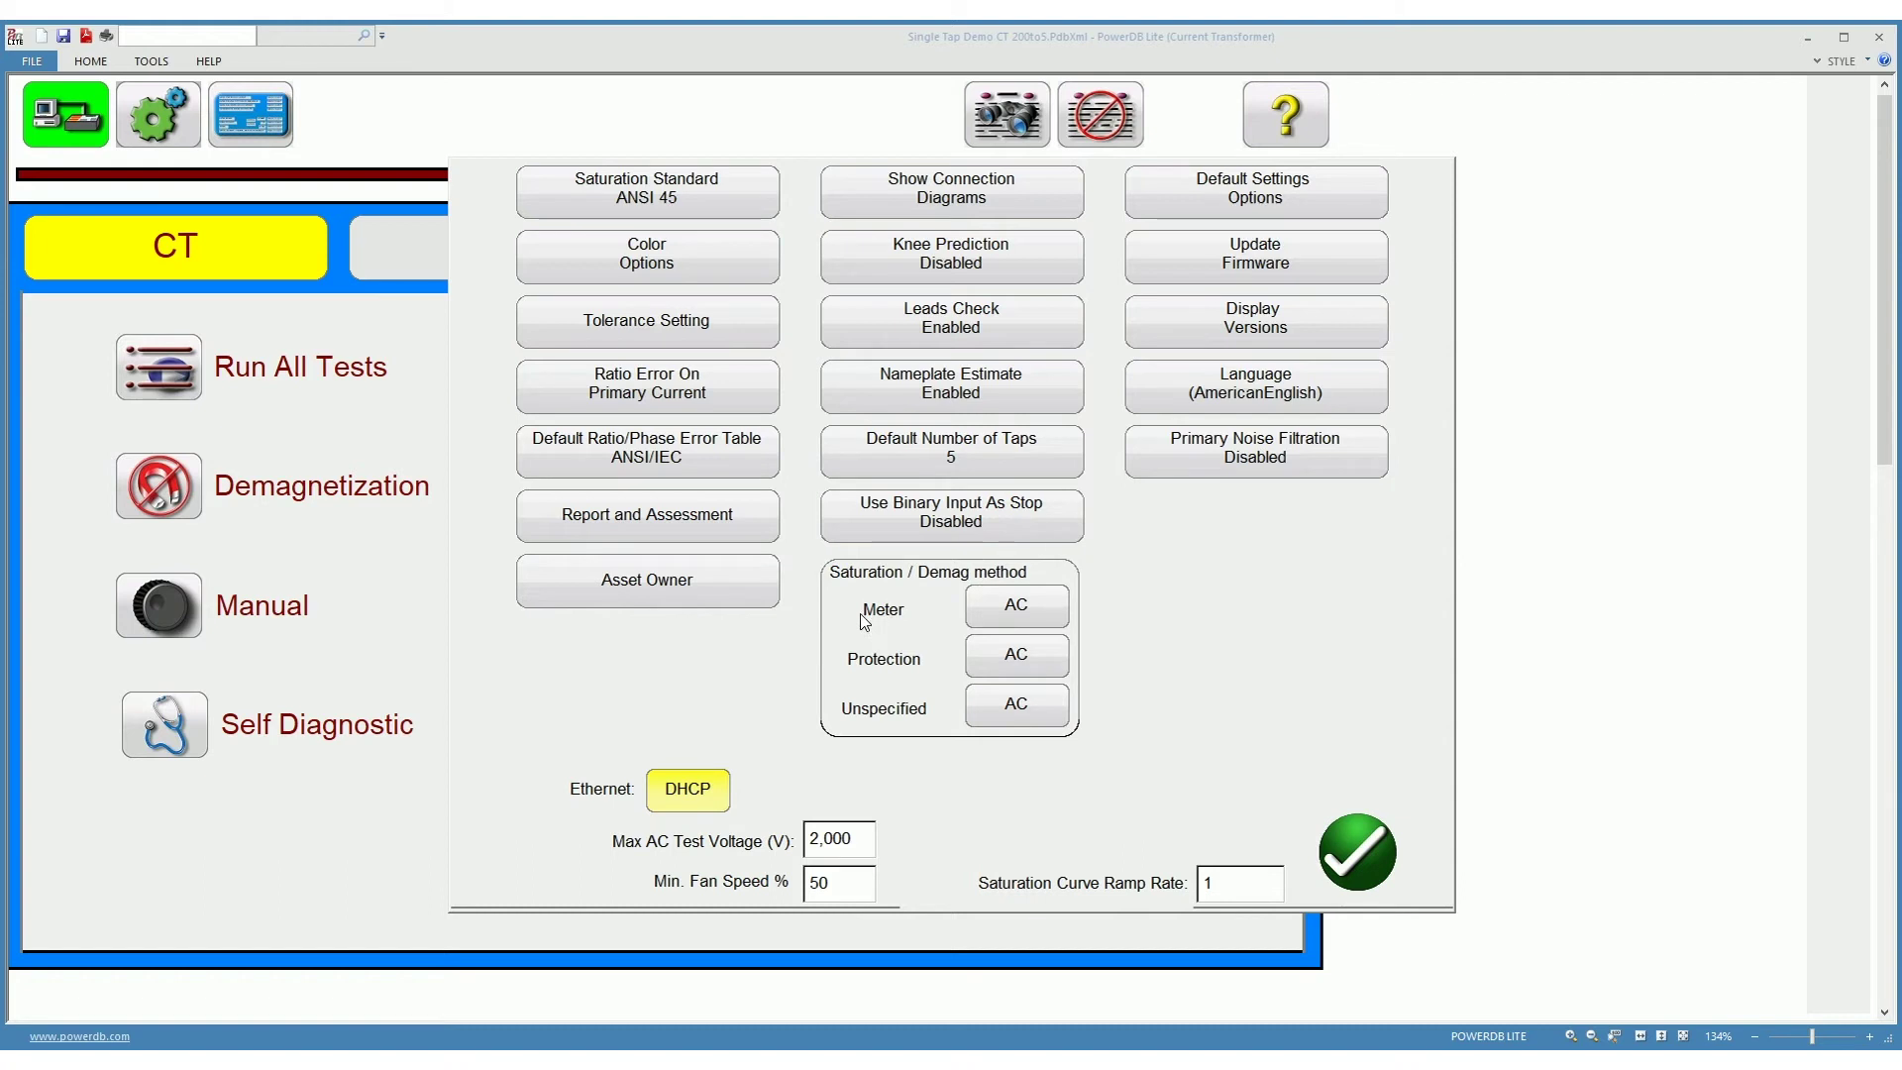
click(1024, 612)
click(1010, 605)
click(1021, 605)
click(1024, 609)
Change the Max AC Test Voltage from 2000 to 500 V
click(854, 842)
text(1)
key(BackSpace)
text(500)
key(Return)
double_click(828, 880)
click(830, 879)
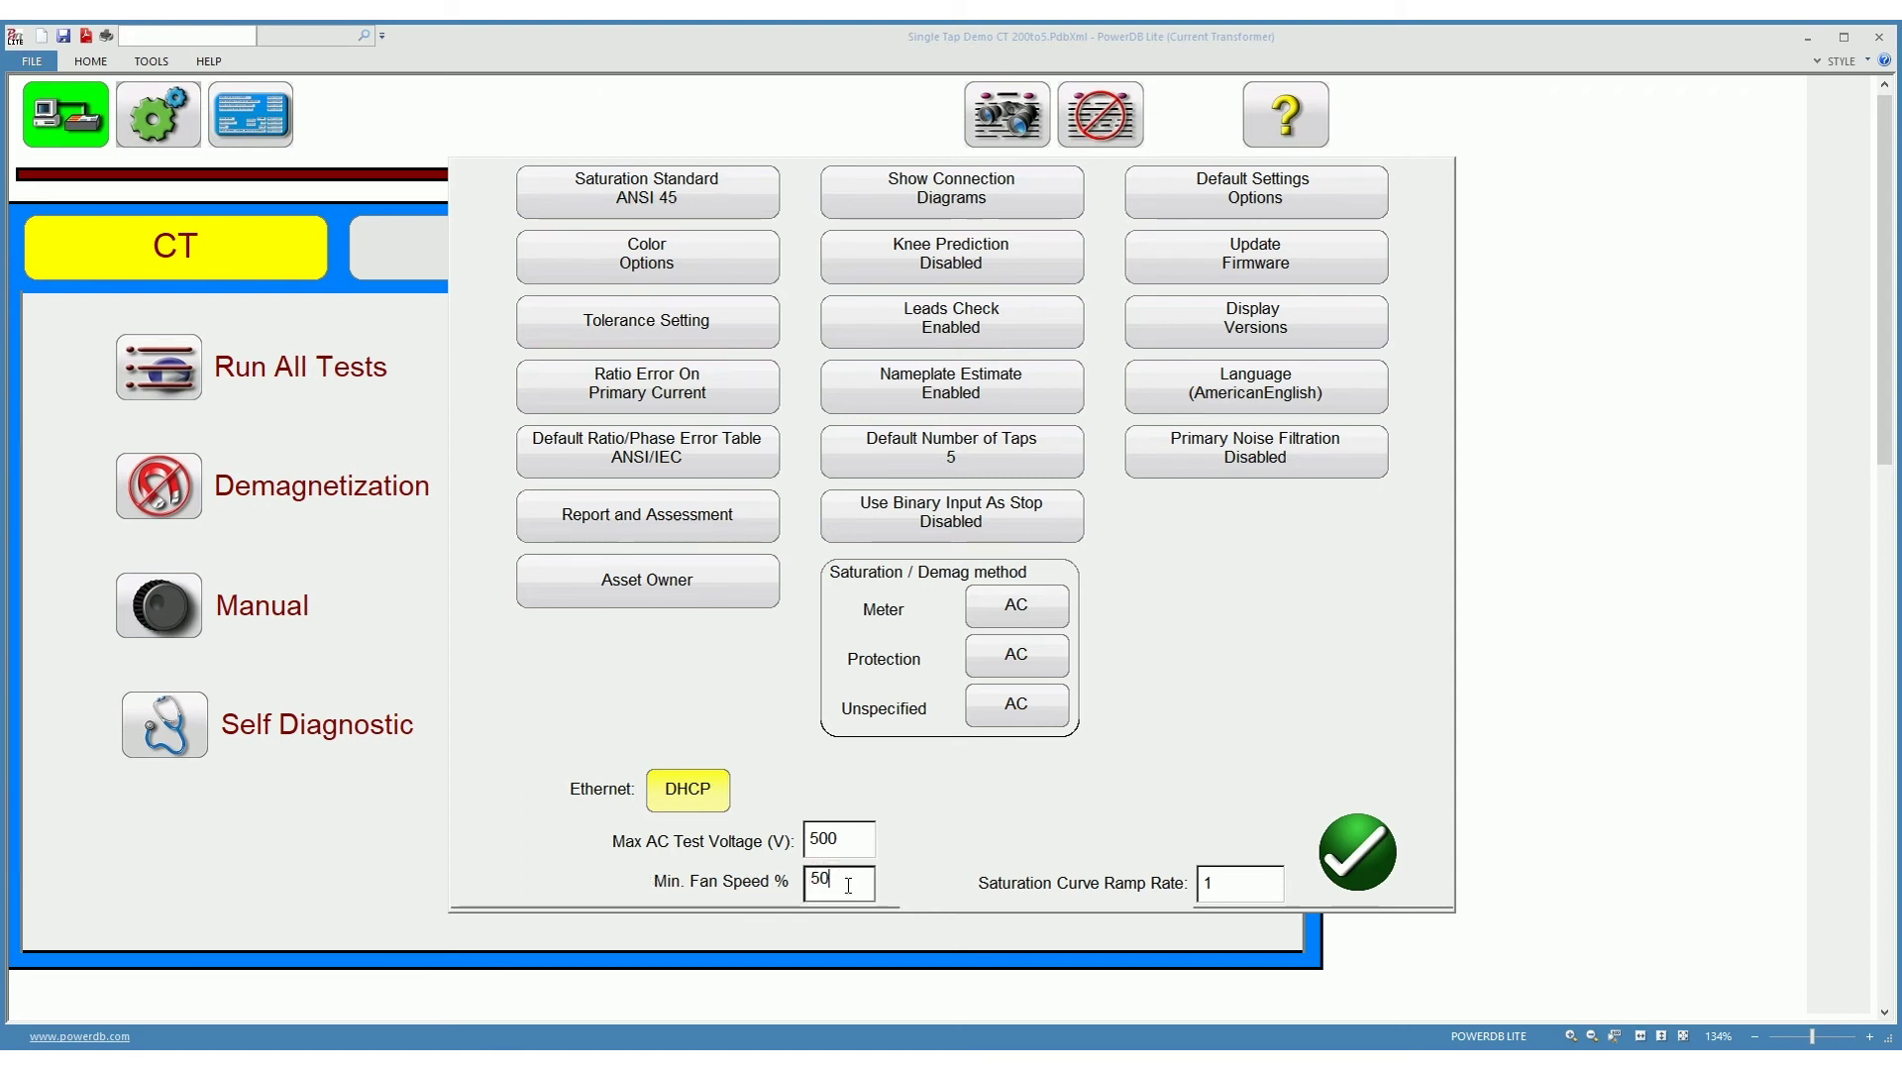
click(1214, 798)
double_click(1223, 880)
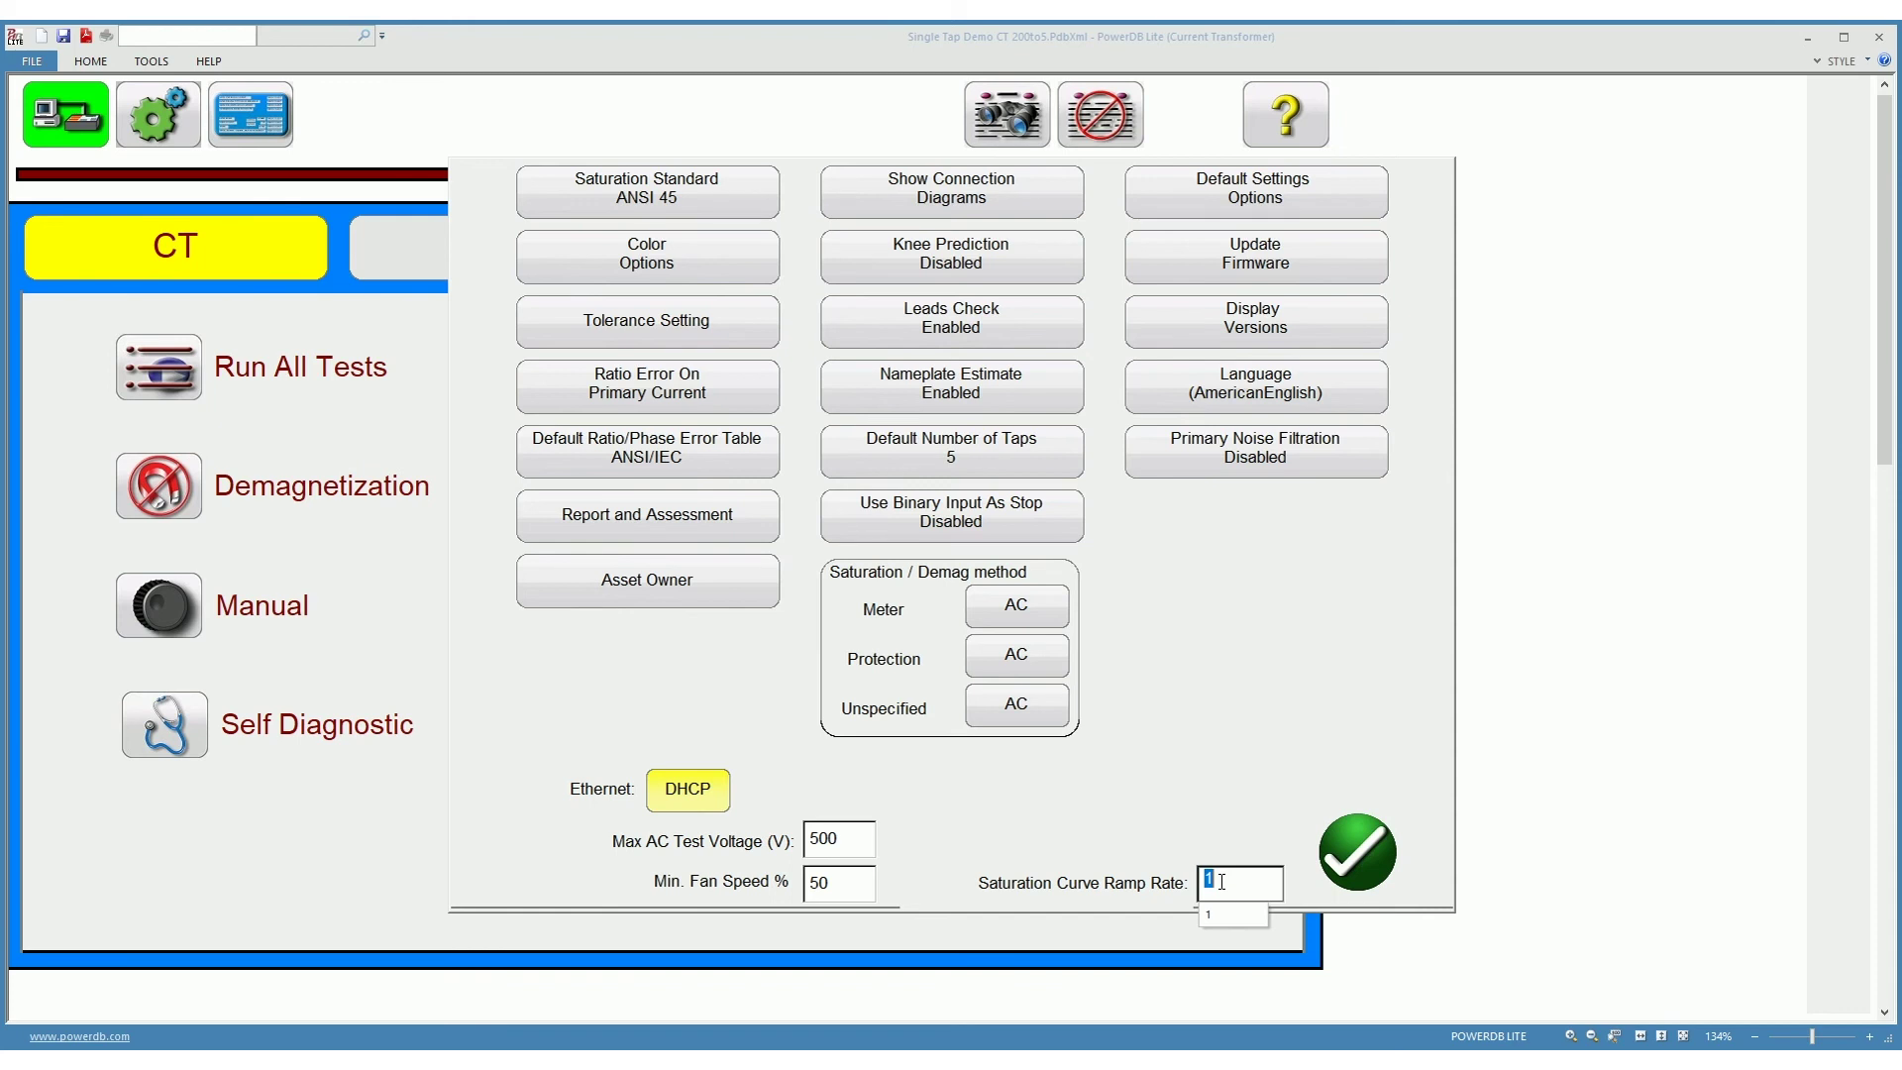
Replace the saturation curve ramp rate of 1 with .4
key(BackSpace)
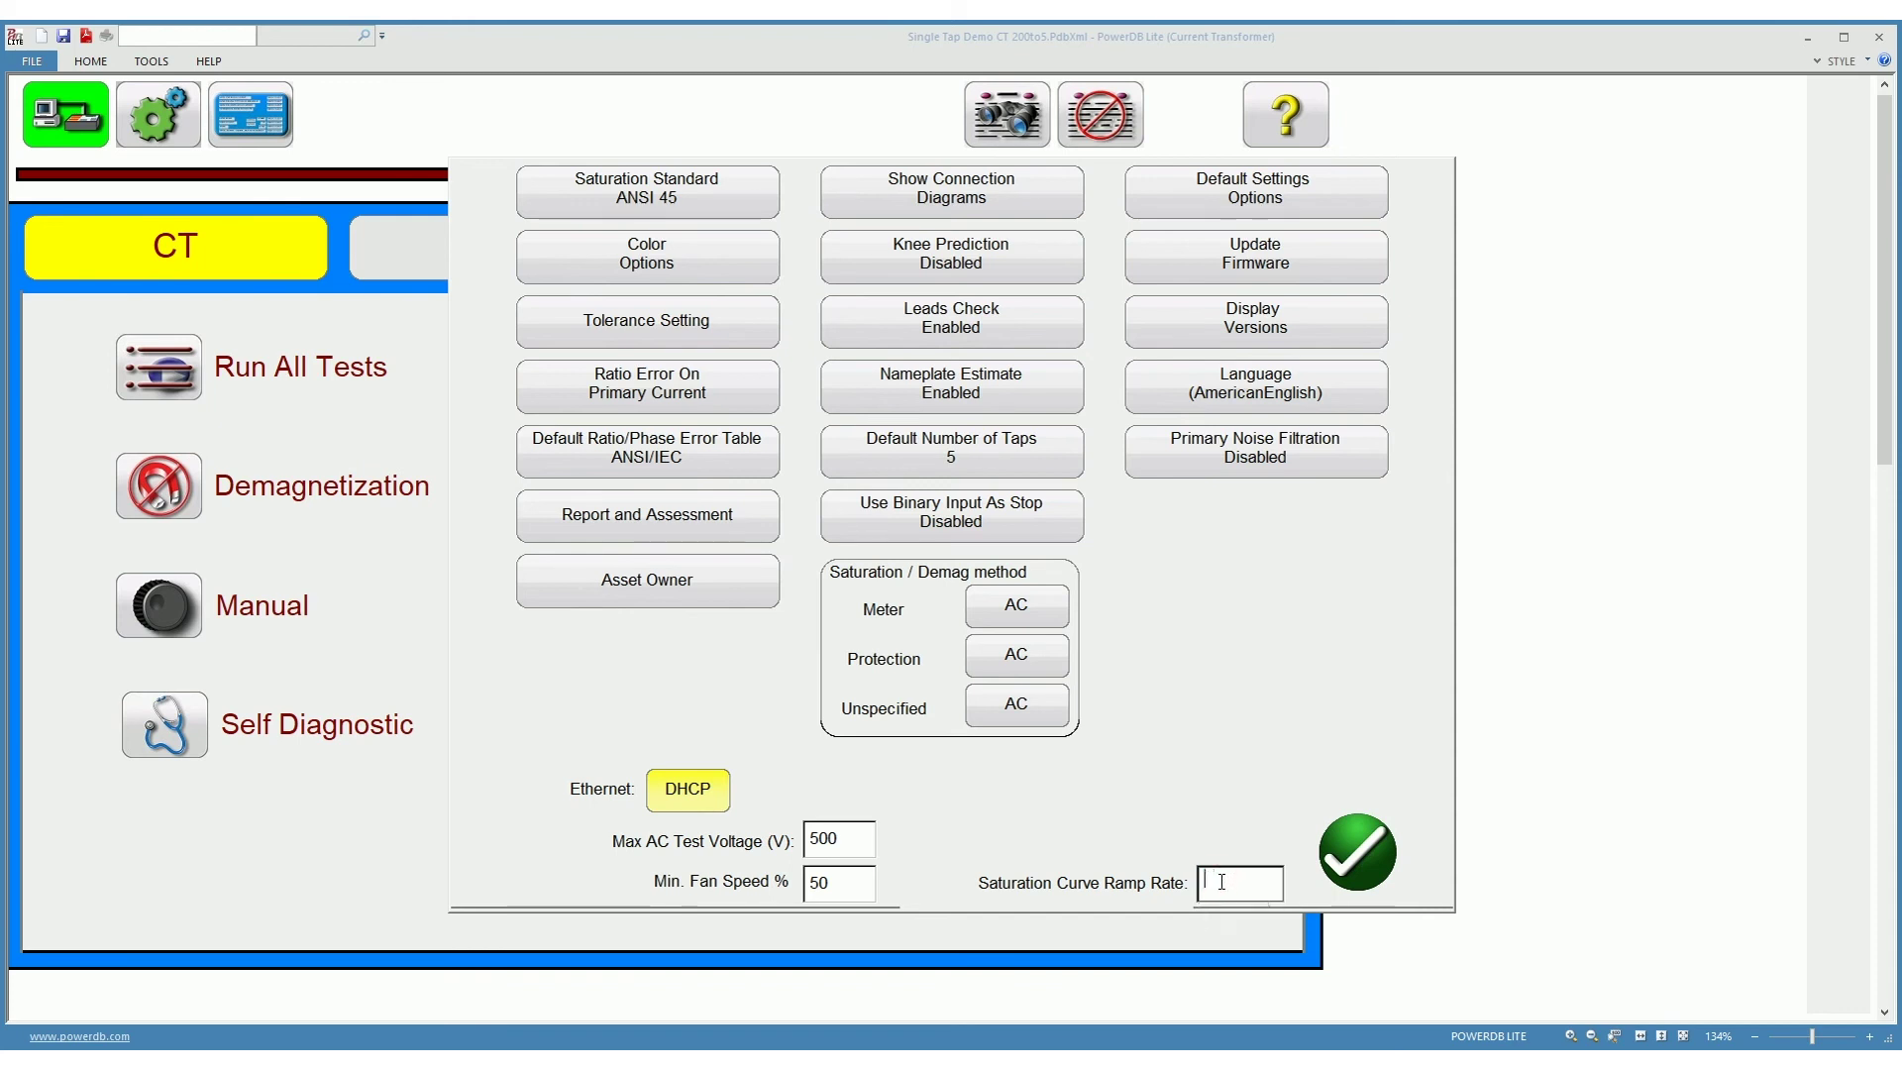
text(.4)
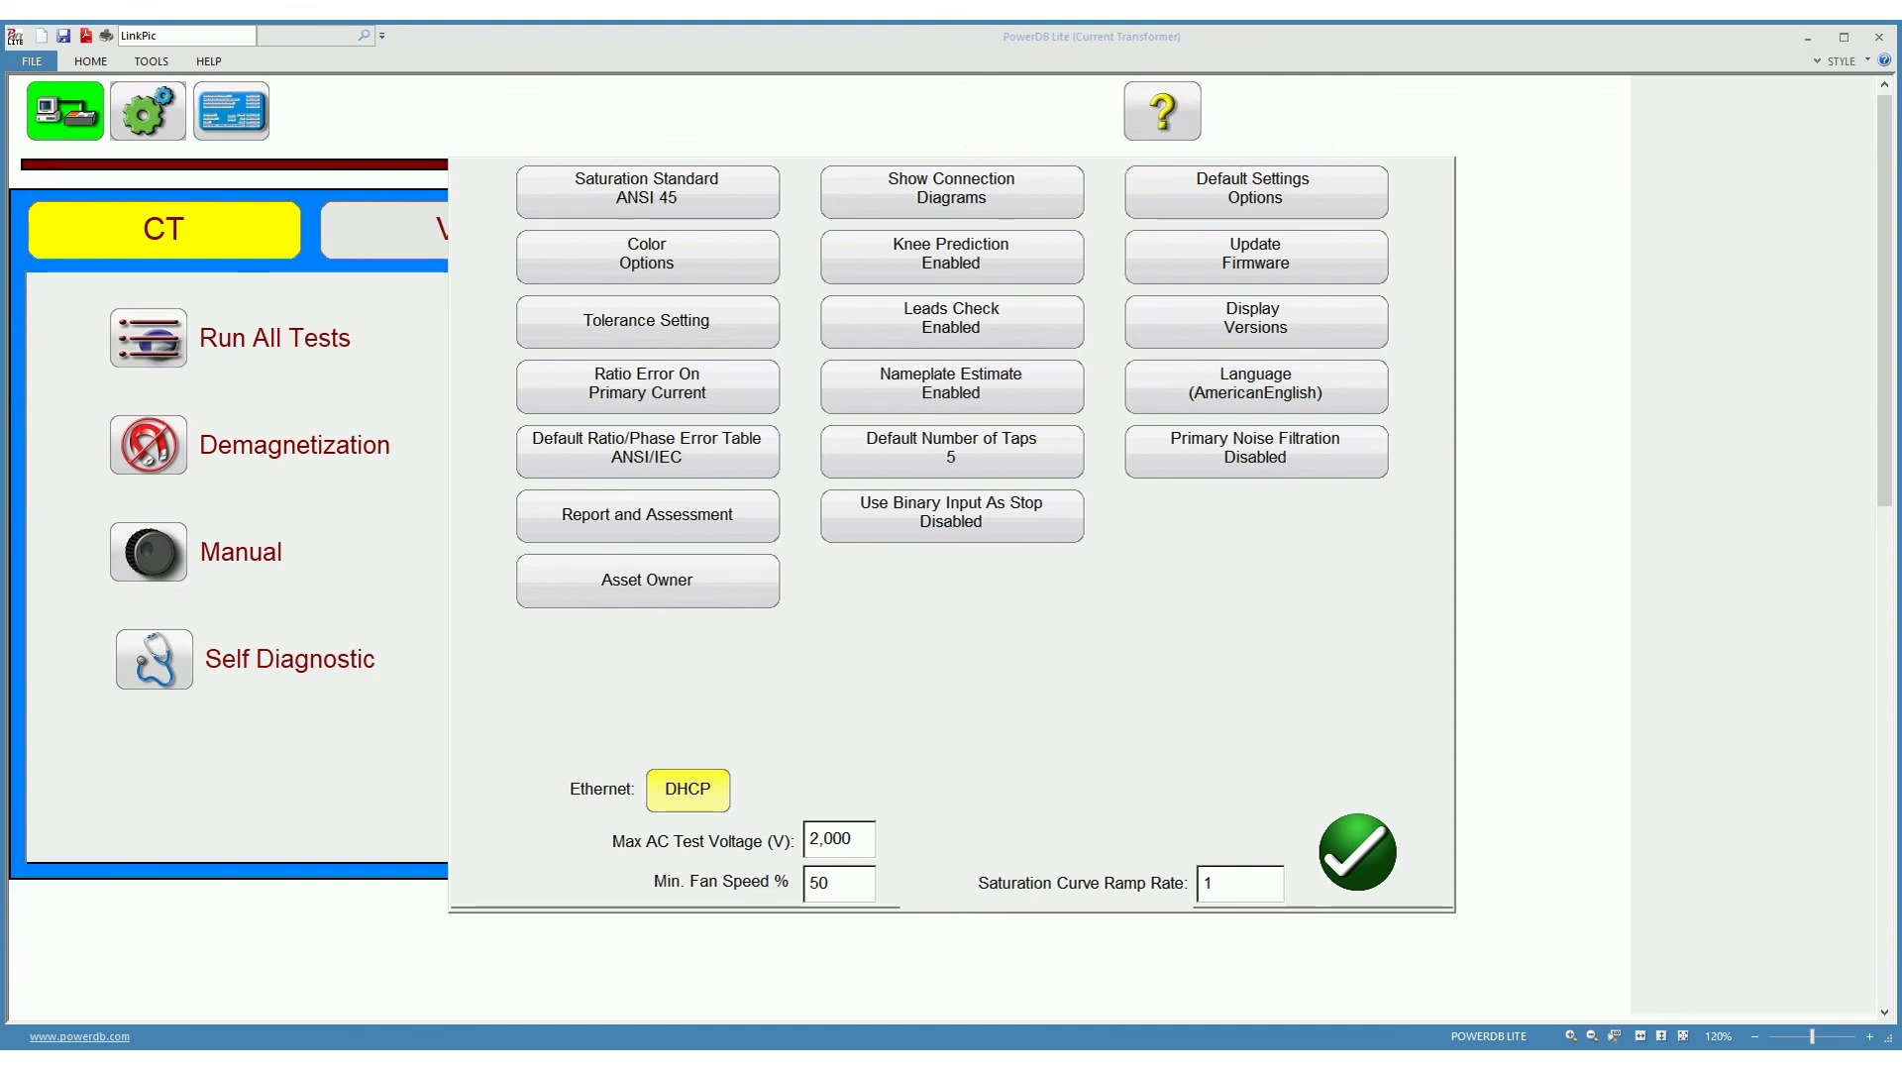
Show version information: model MRCT, firmware 2.279, PowerDB 11.2.9.0
click(1272, 330)
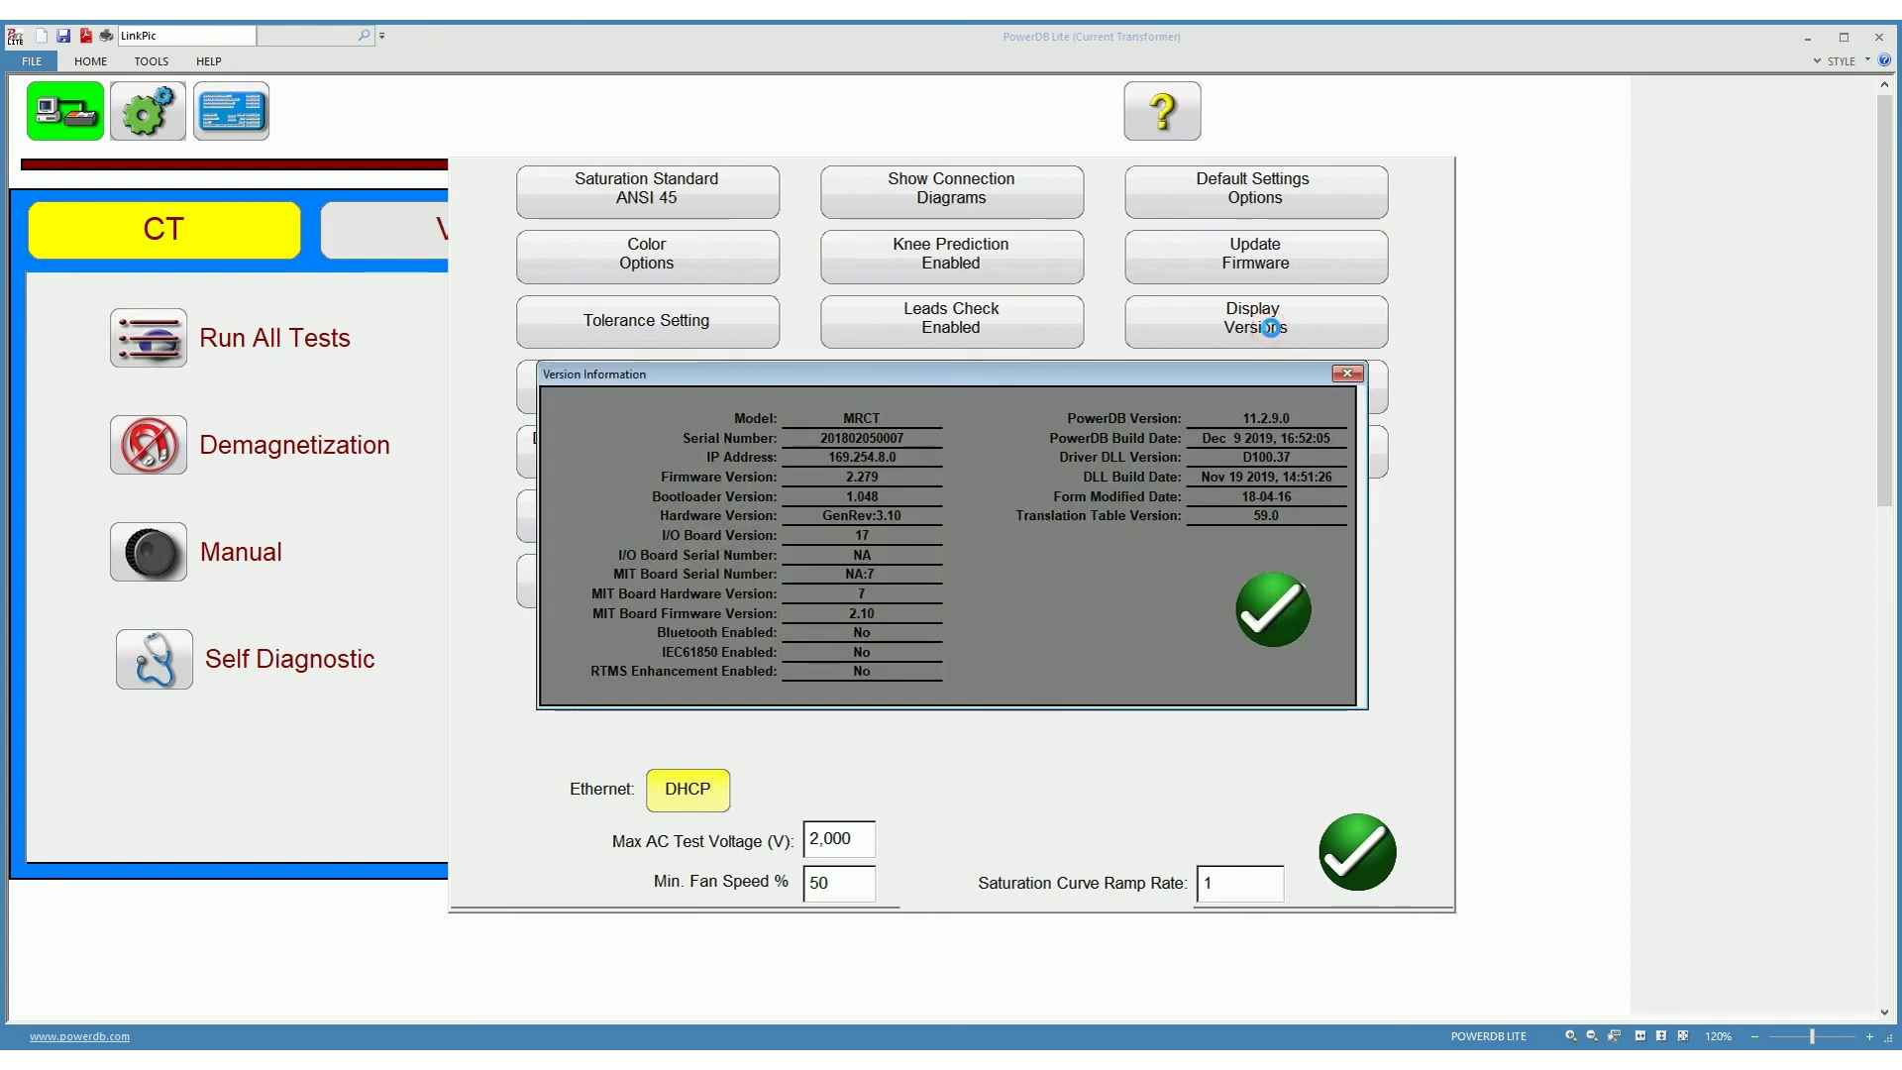